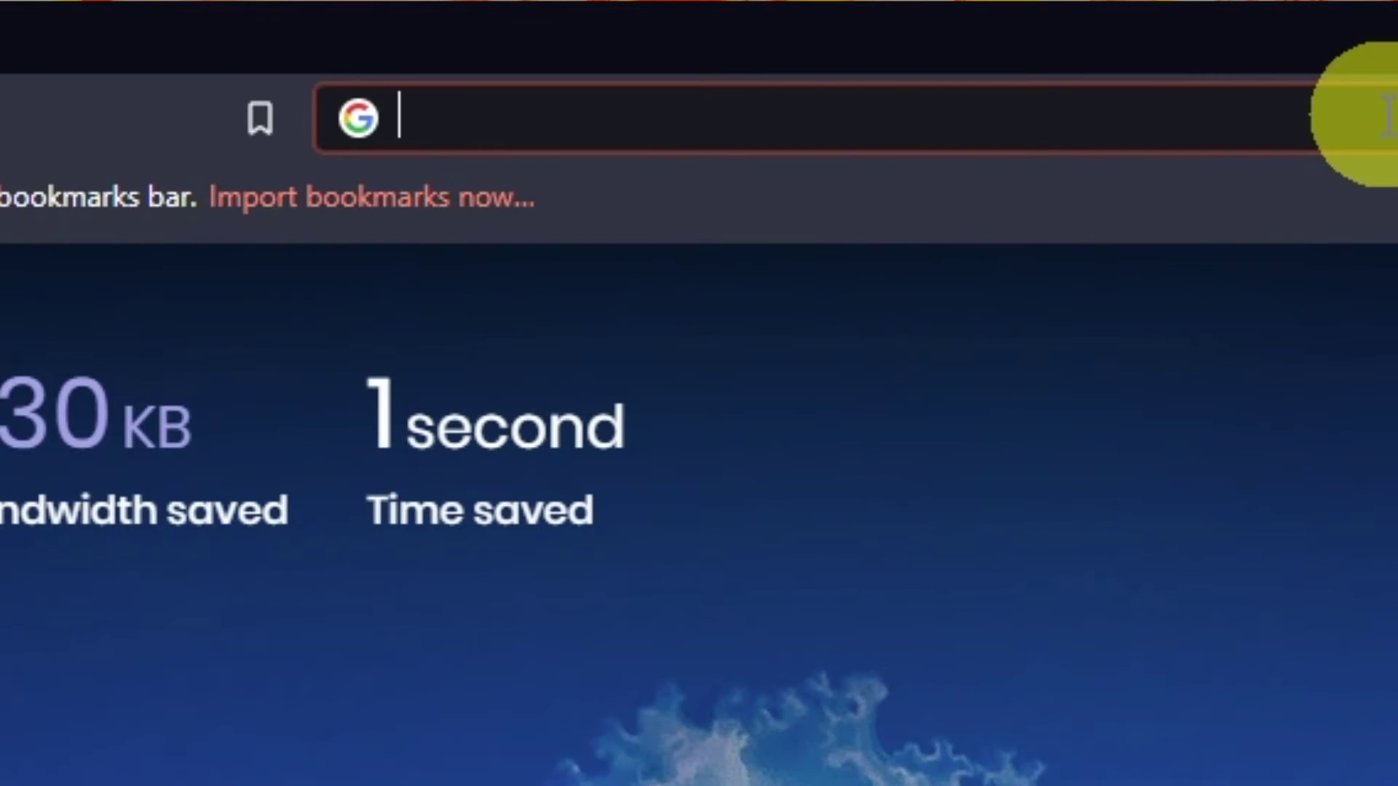
pyautogui.write('192.')
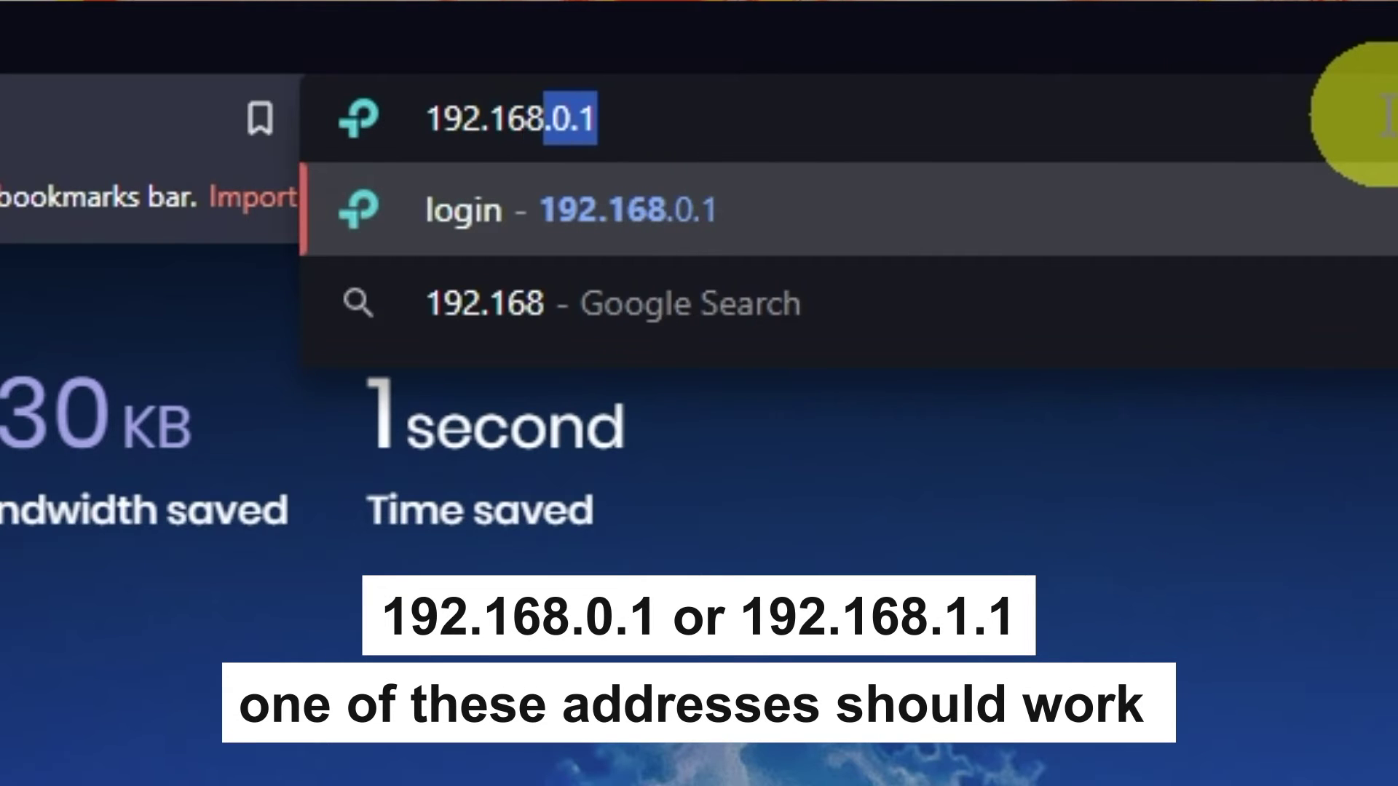
pyautogui.write('168.1.1')
# Load the router admin page at 192.168.0.1 in Brave, retrying until it appears.
pyautogui.press('Return')
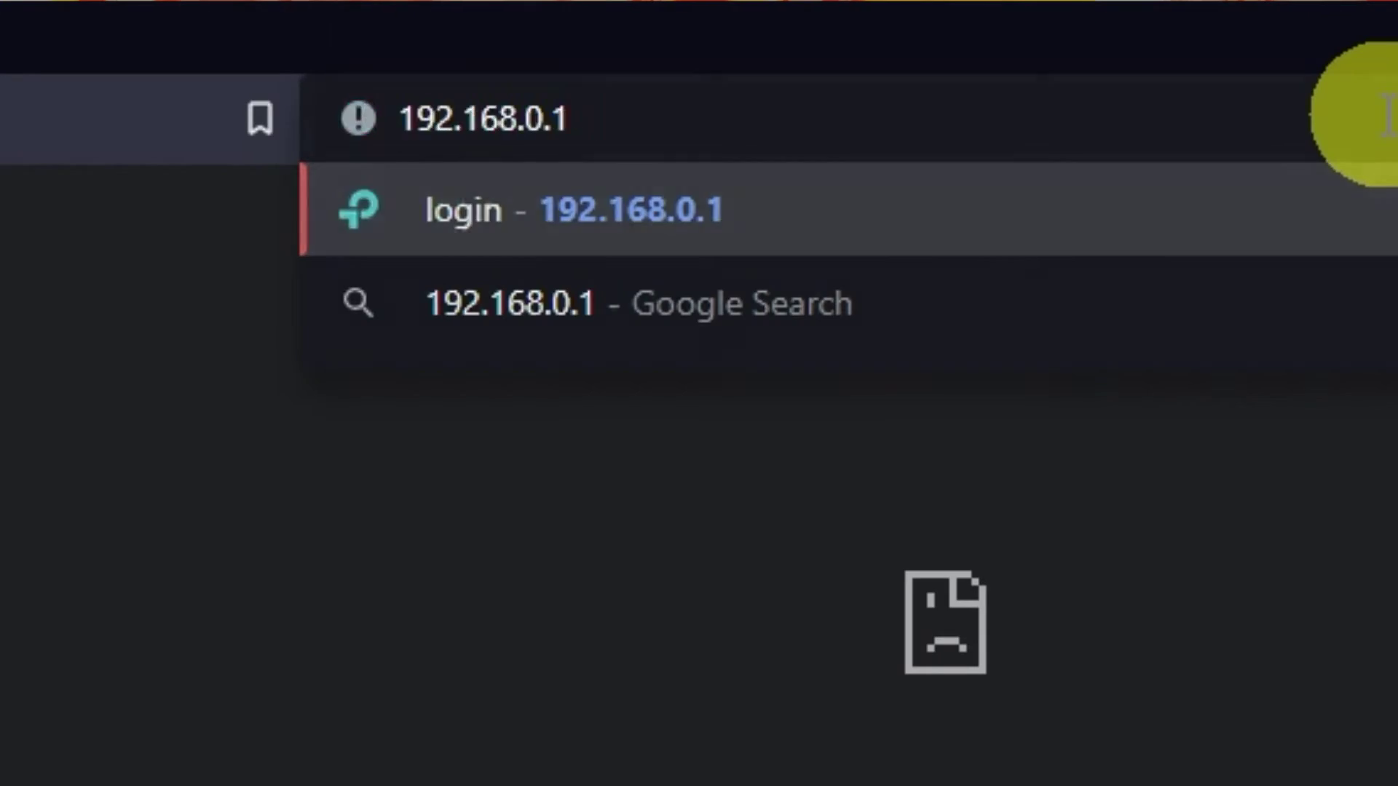
pyautogui.press('Return')
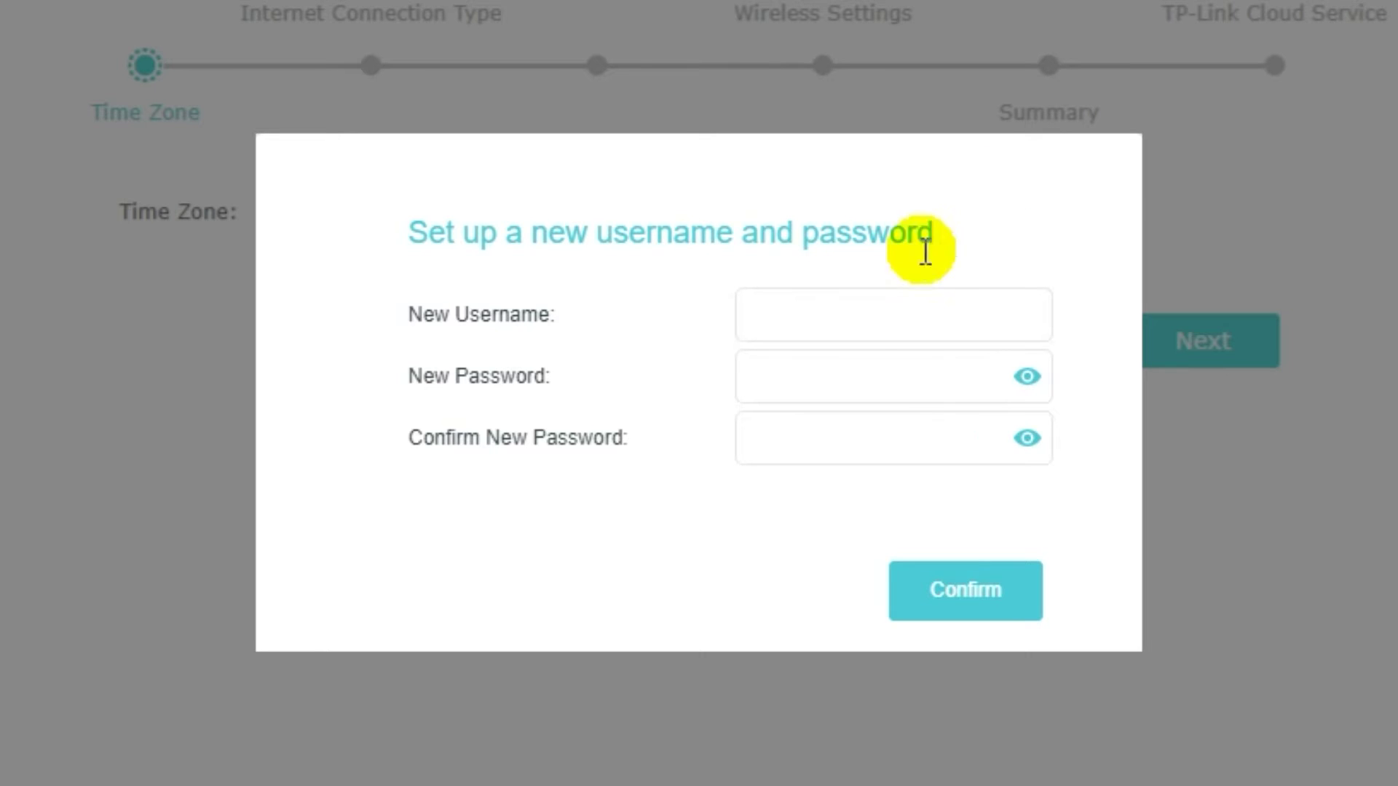
# Set the new admin username and password, entering the password twice, and confirm.
pyautogui.click(870, 320)
pyautogui.write('na')
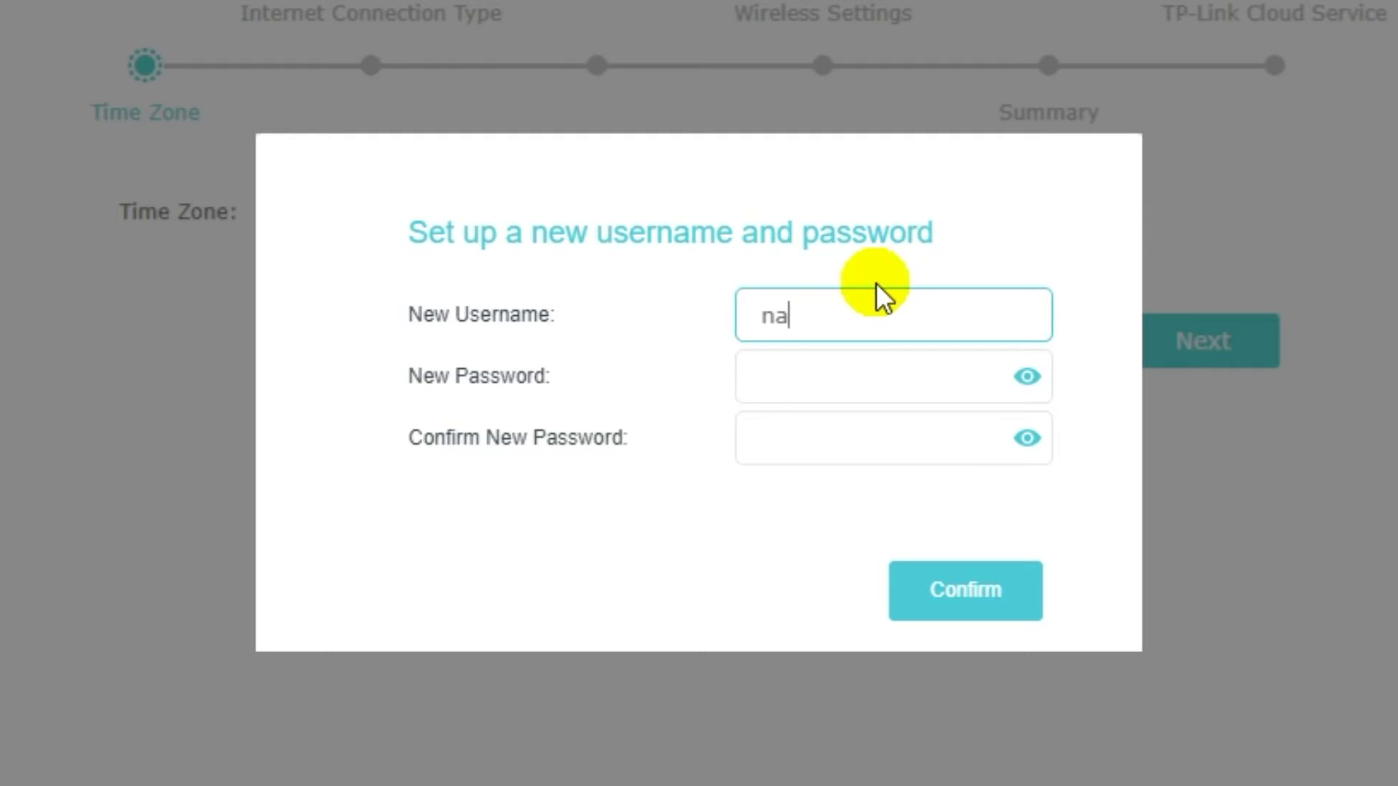
pyautogui.write('me')
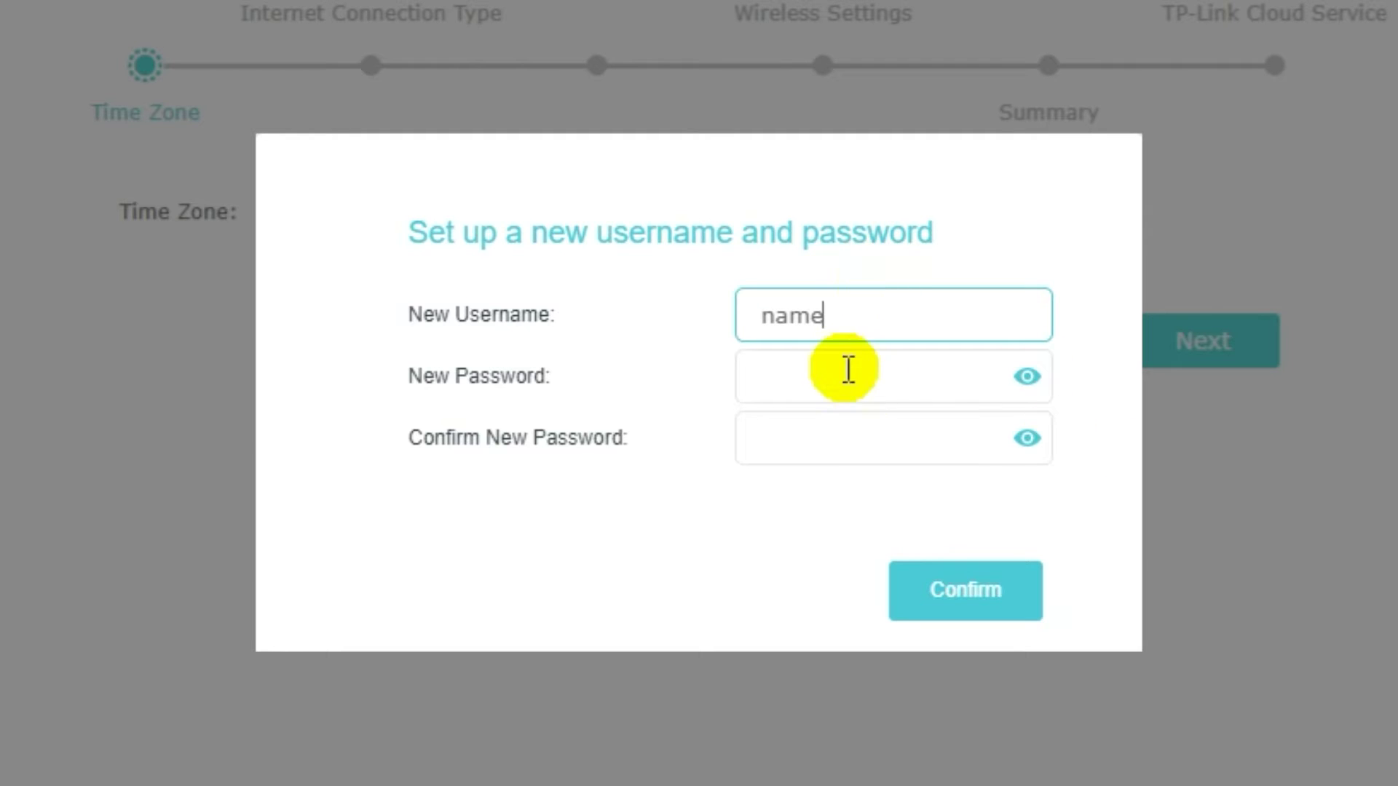
pyautogui.click(849, 372)
pyautogui.write('pass')
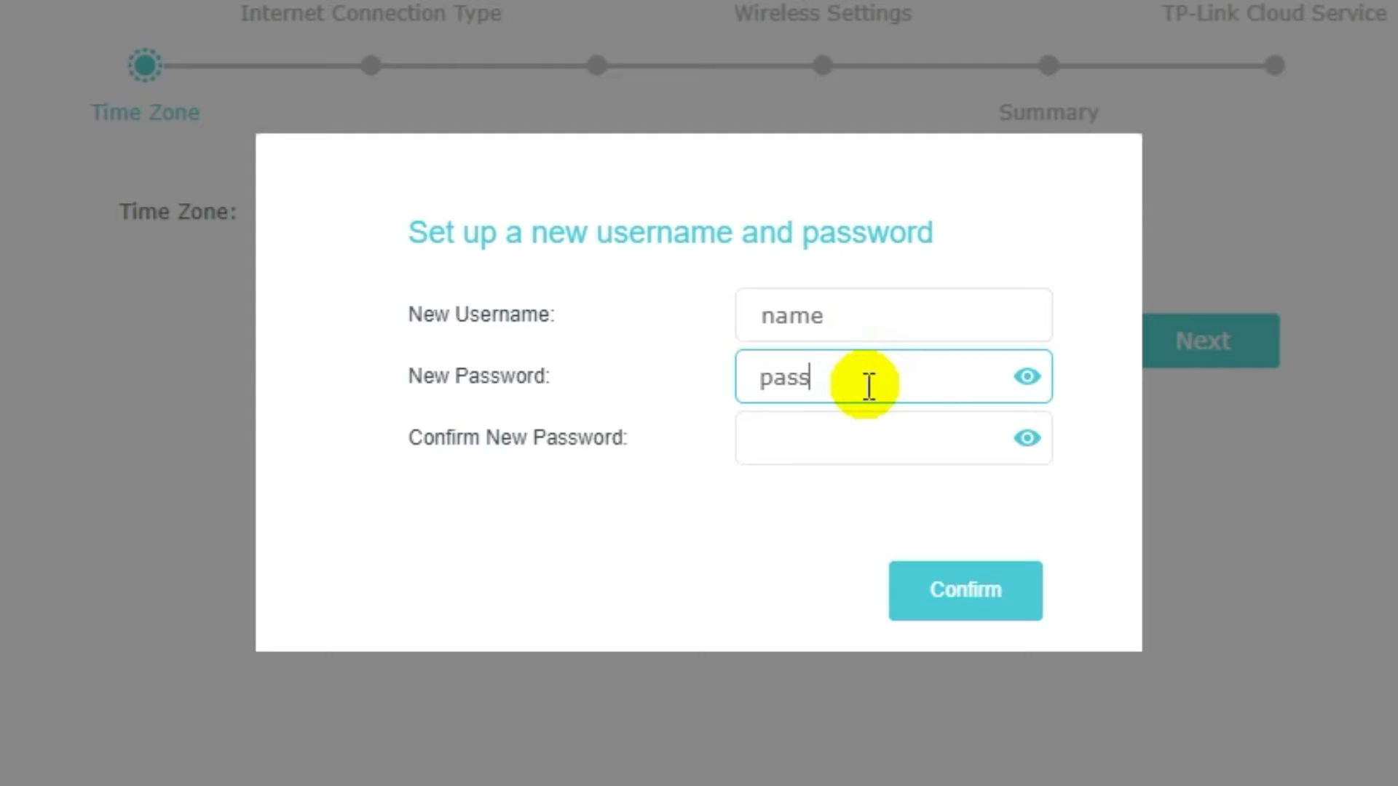
pyautogui.write('word')
pyautogui.click(859, 430)
pyautogui.write('pa')
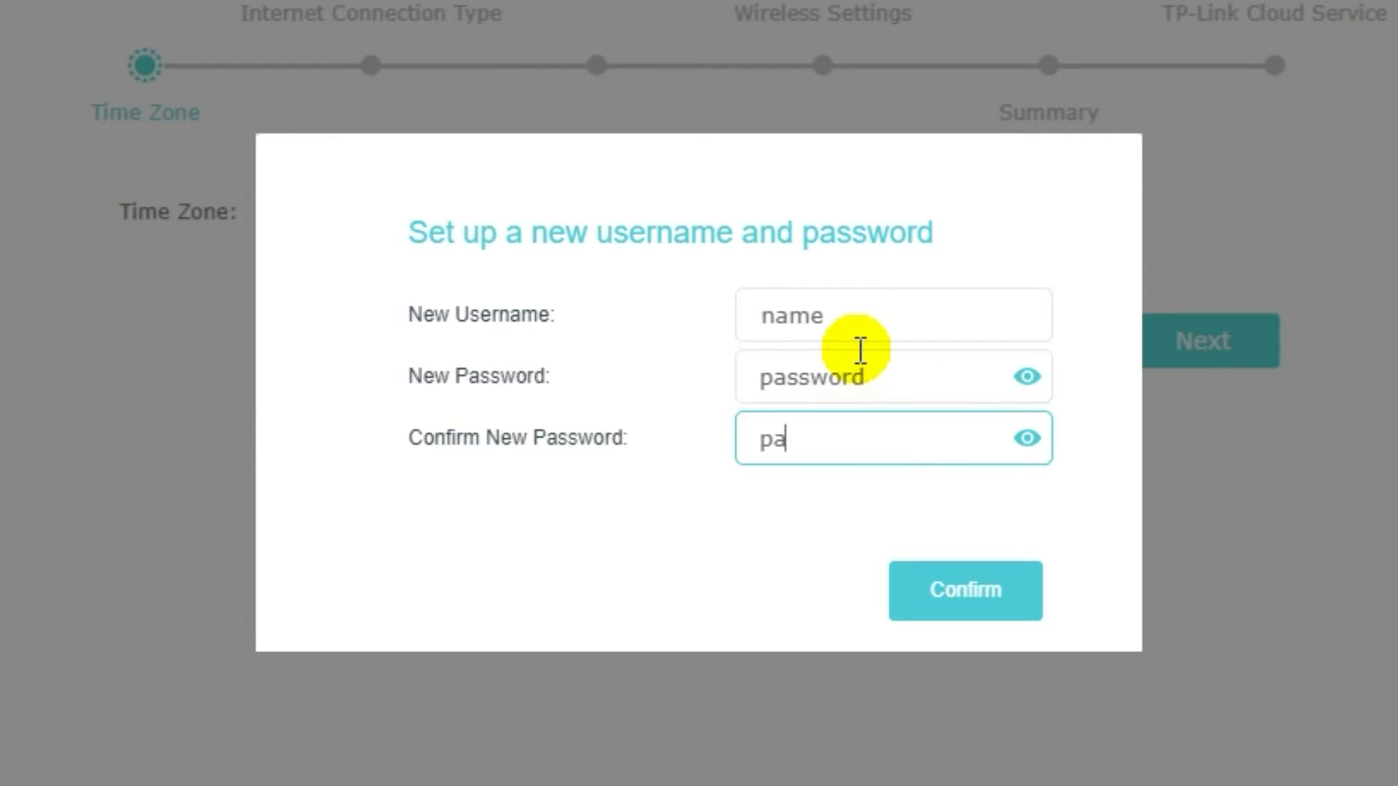
pyautogui.write('ssword')
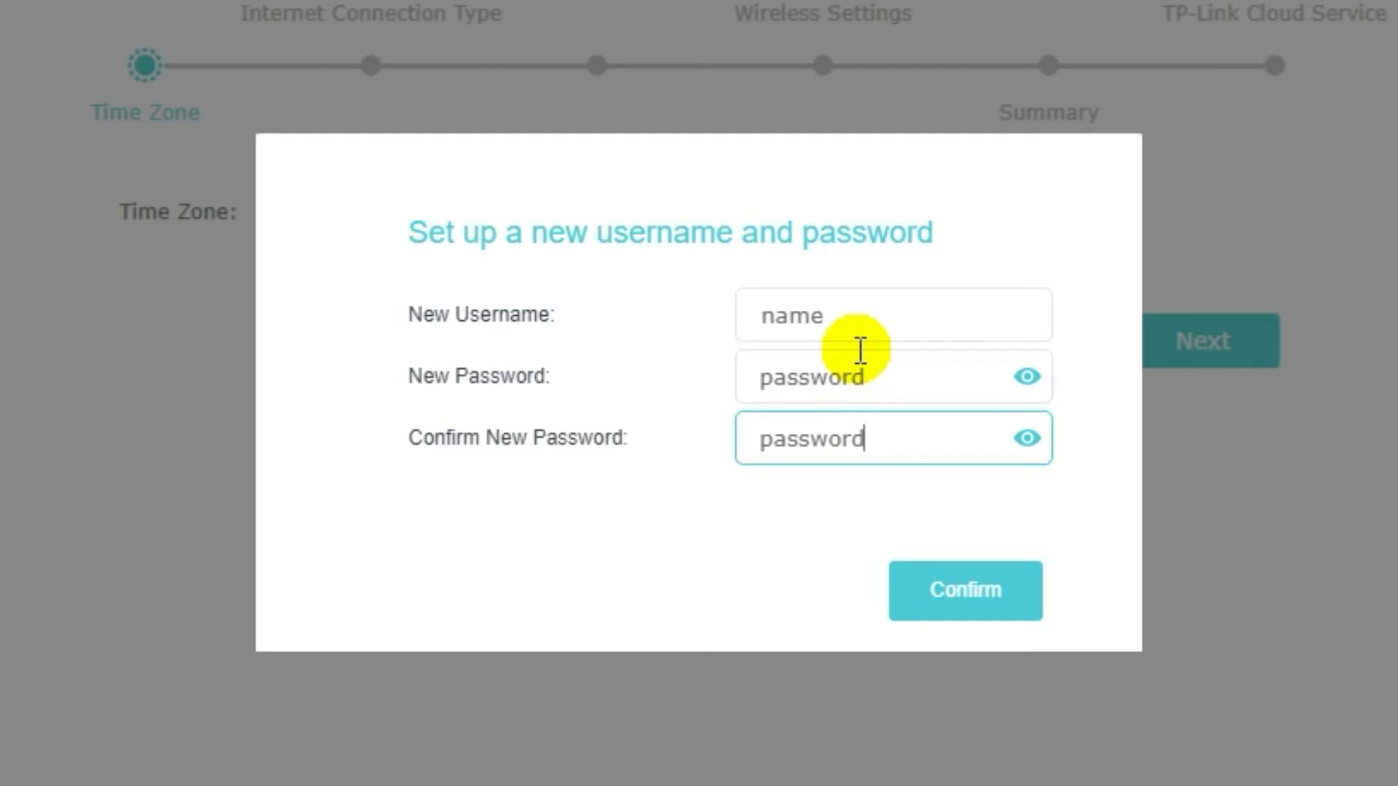
pyautogui.click(965, 606)
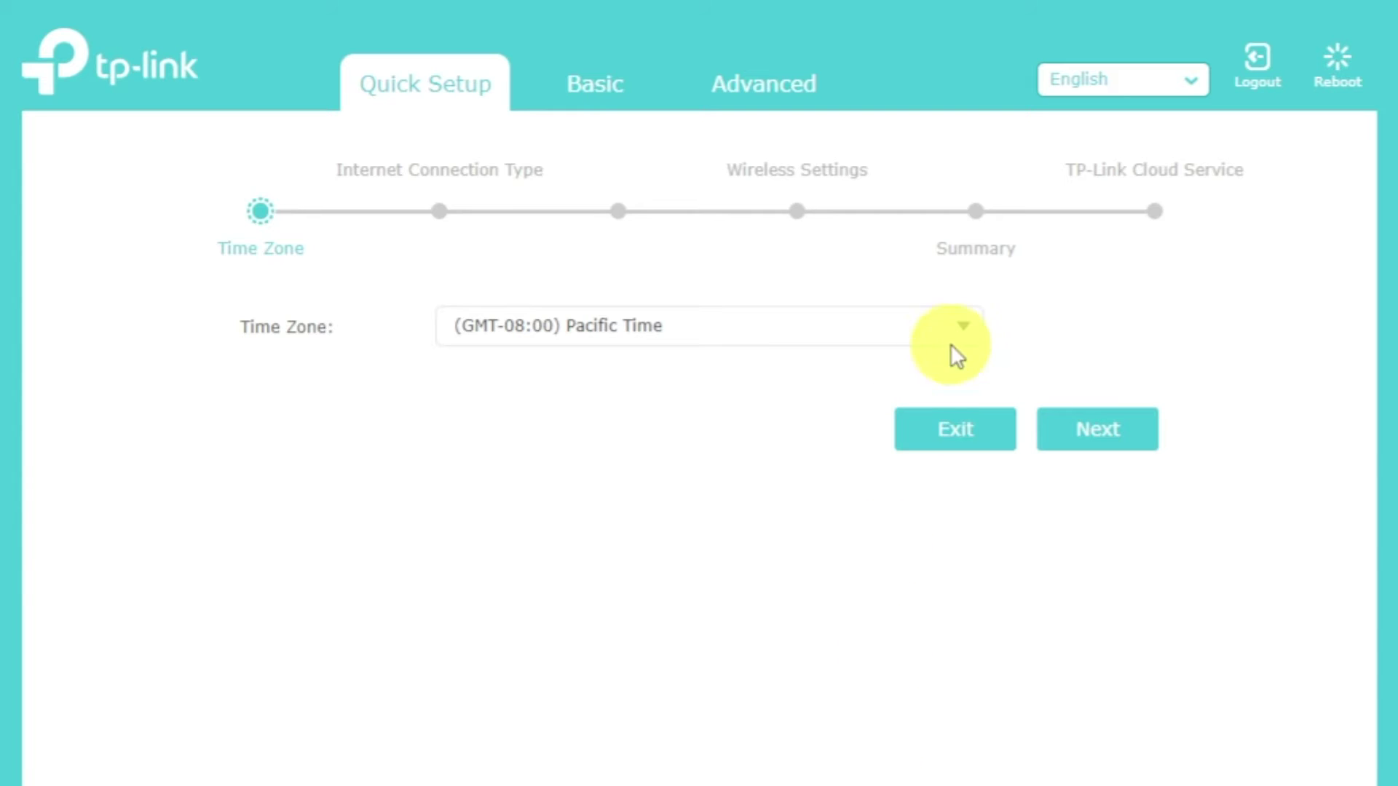
# Keep Pacific Time as the time zone and auto-detect the internet connection type.
pyautogui.click(966, 331)
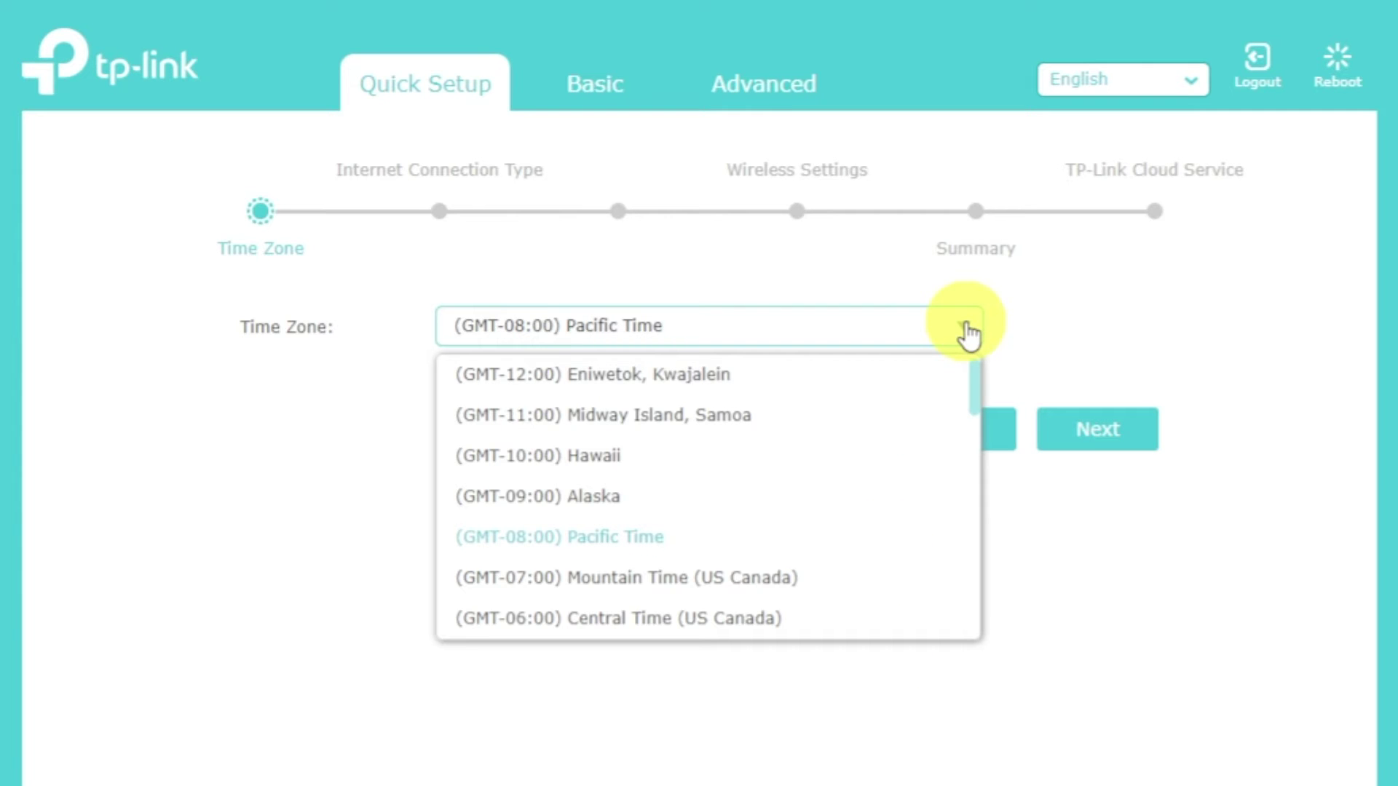
pyautogui.click(967, 334)
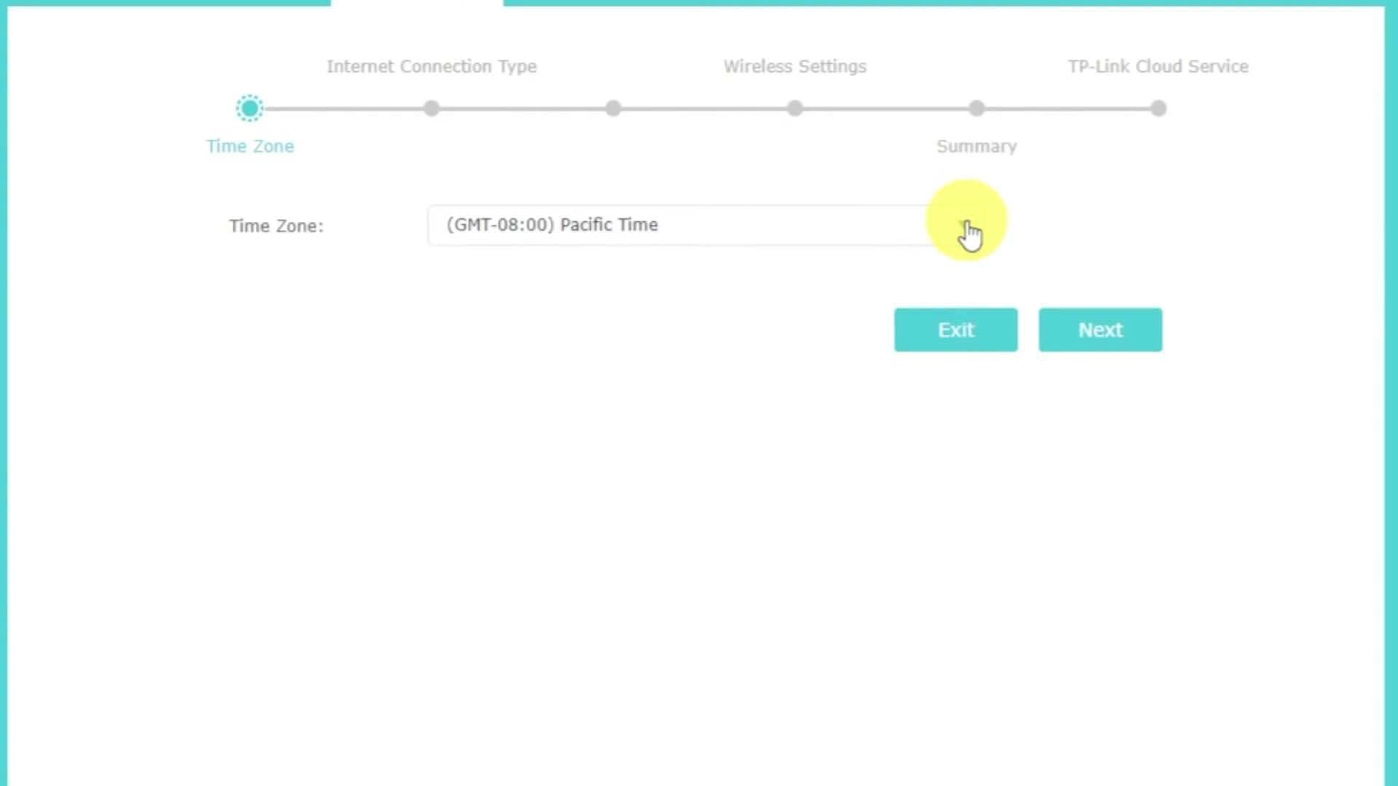
pyautogui.click(1122, 331)
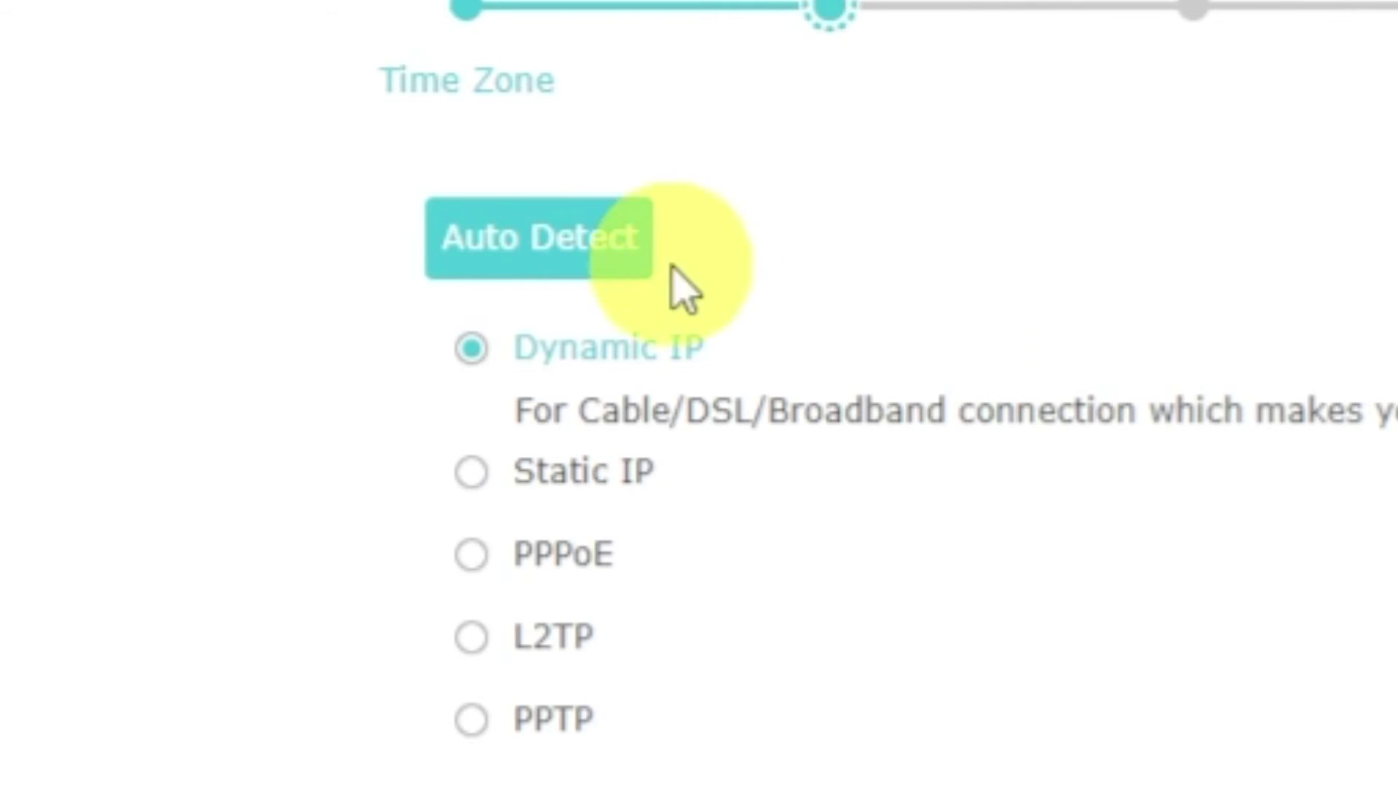
pyautogui.click(599, 260)
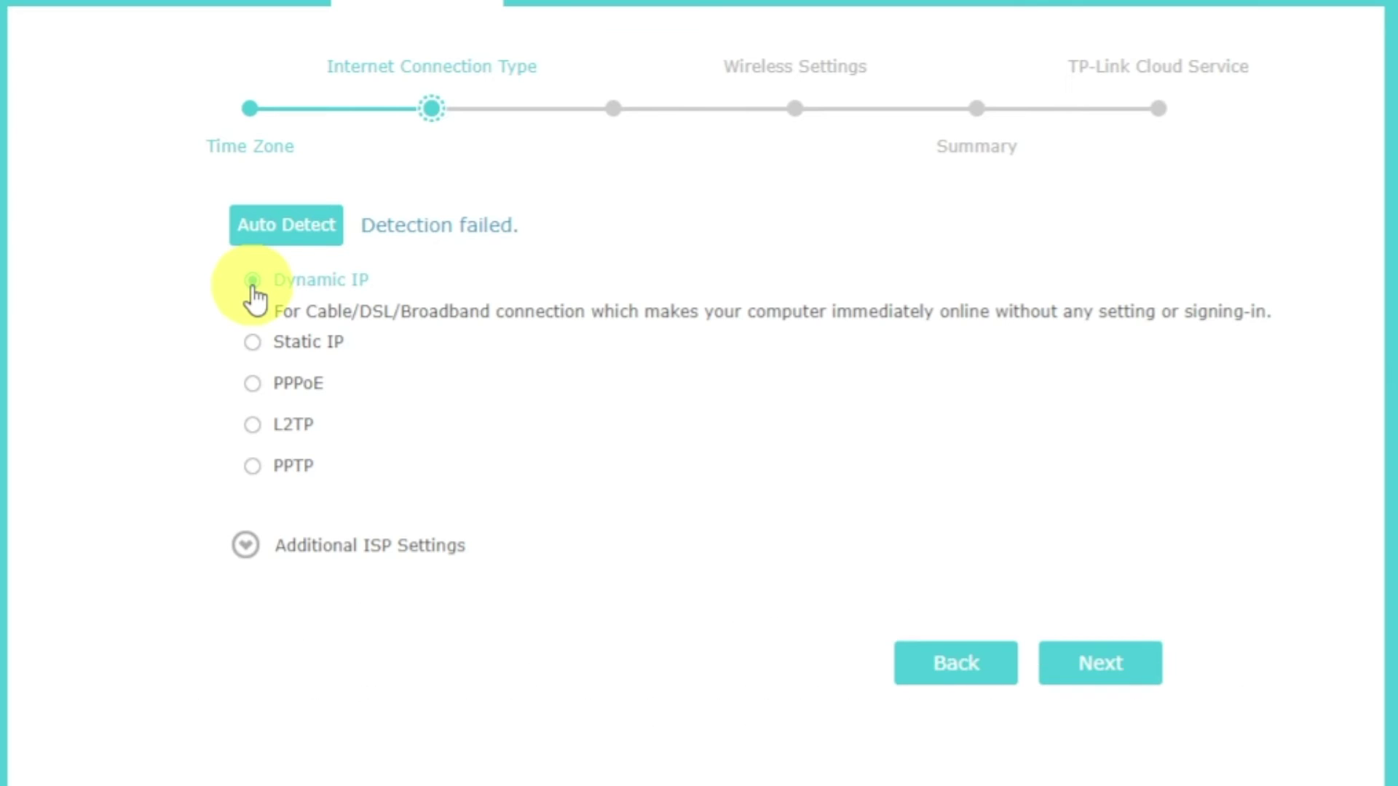
# Accept Dynamic IP and continue with Do NOT Clone MAC Address.
pyautogui.click(1098, 663)
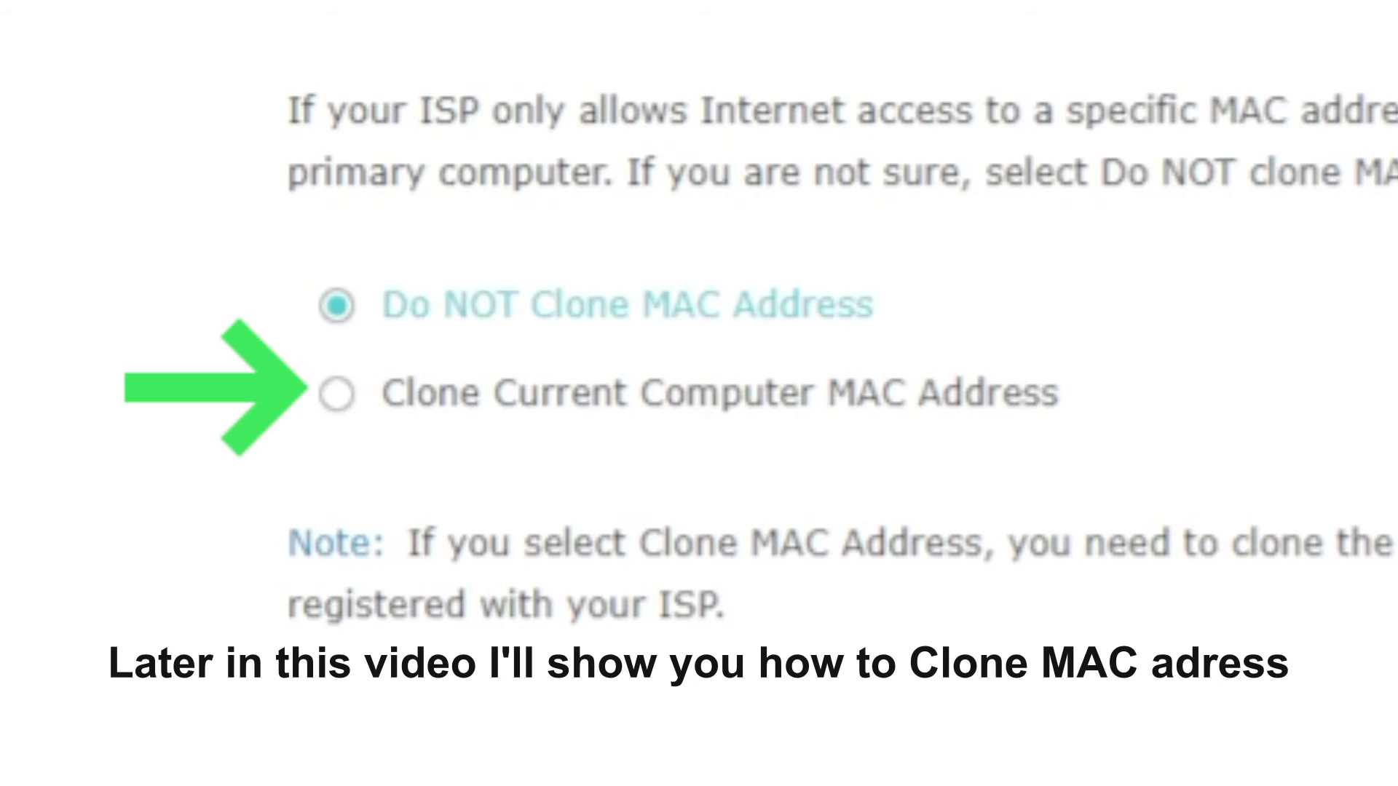
pyautogui.click(1175, 598)
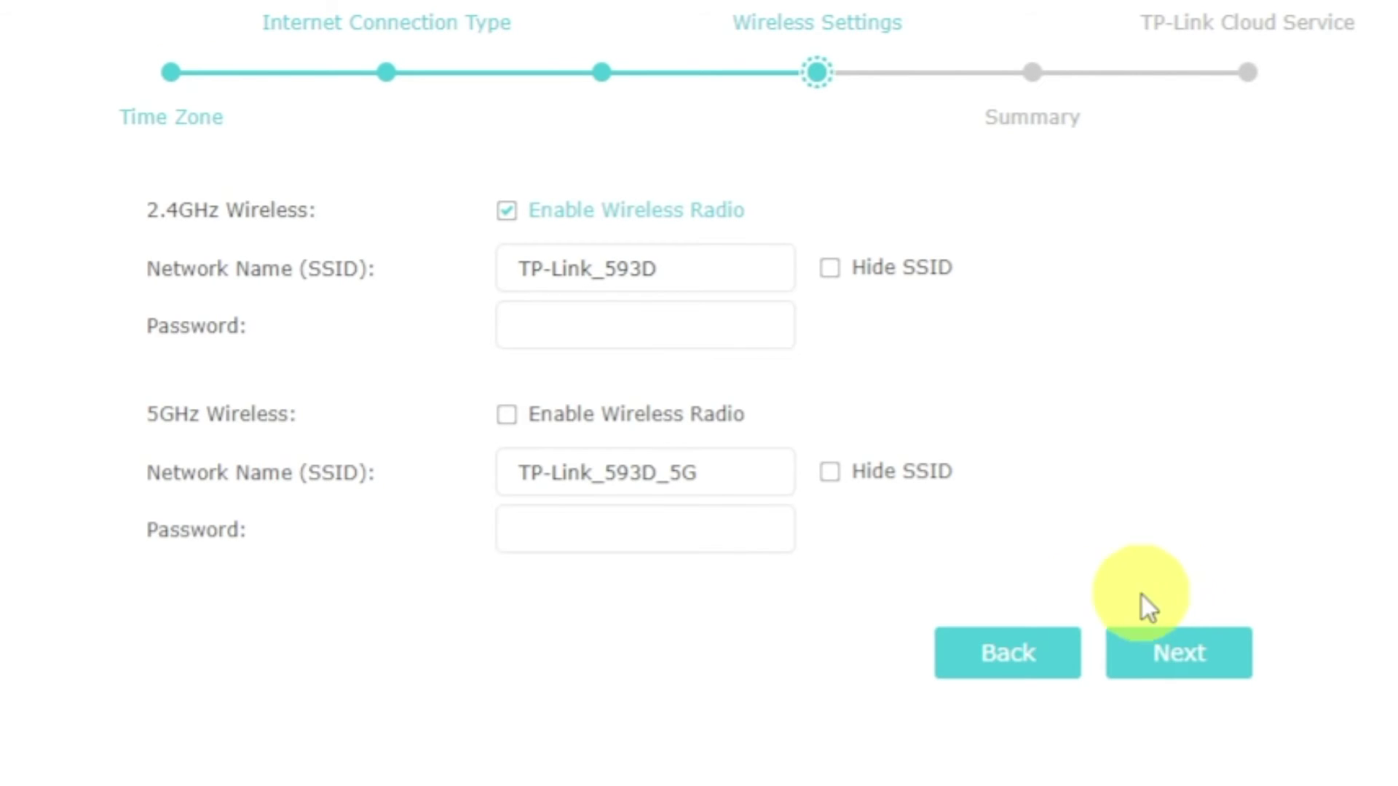
pyautogui.click(510, 419)
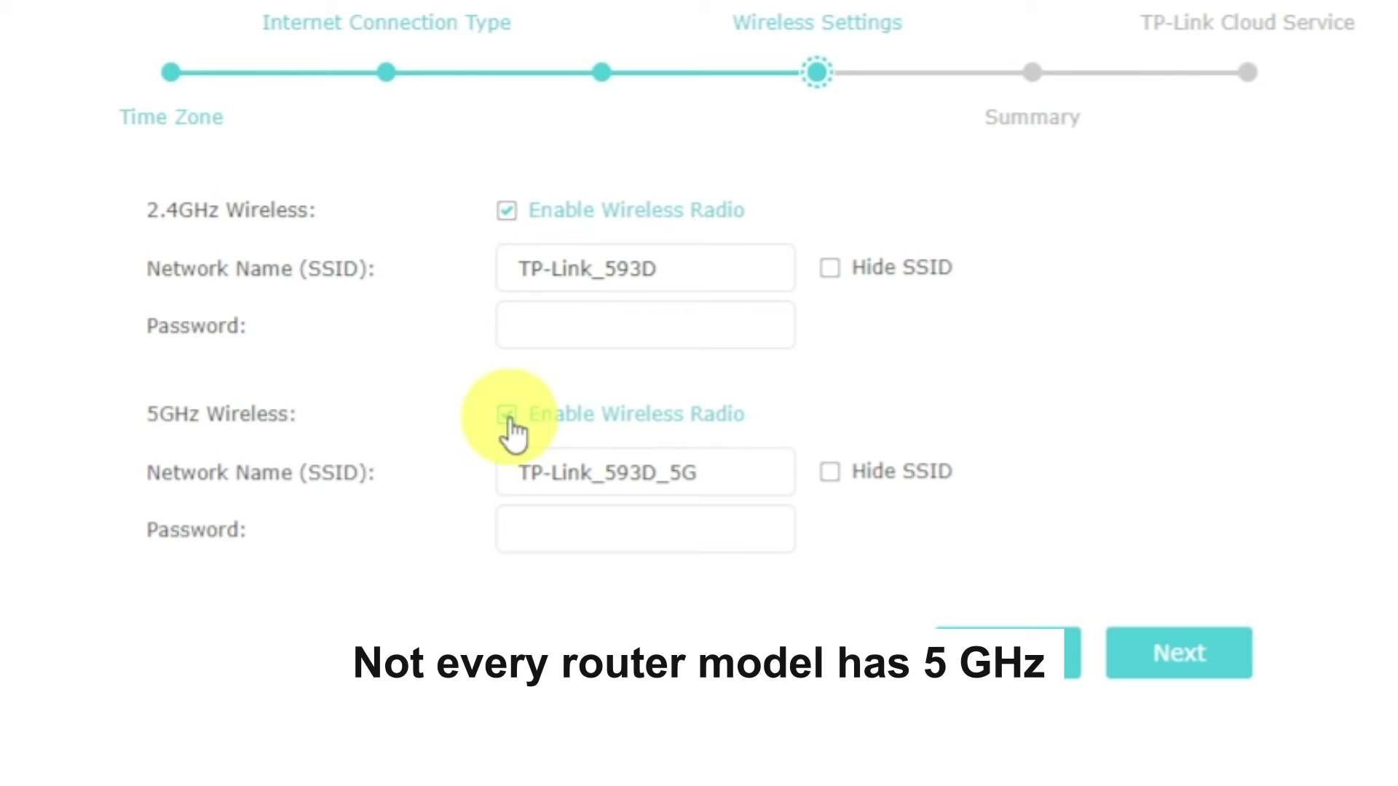
pyautogui.click(748, 263)
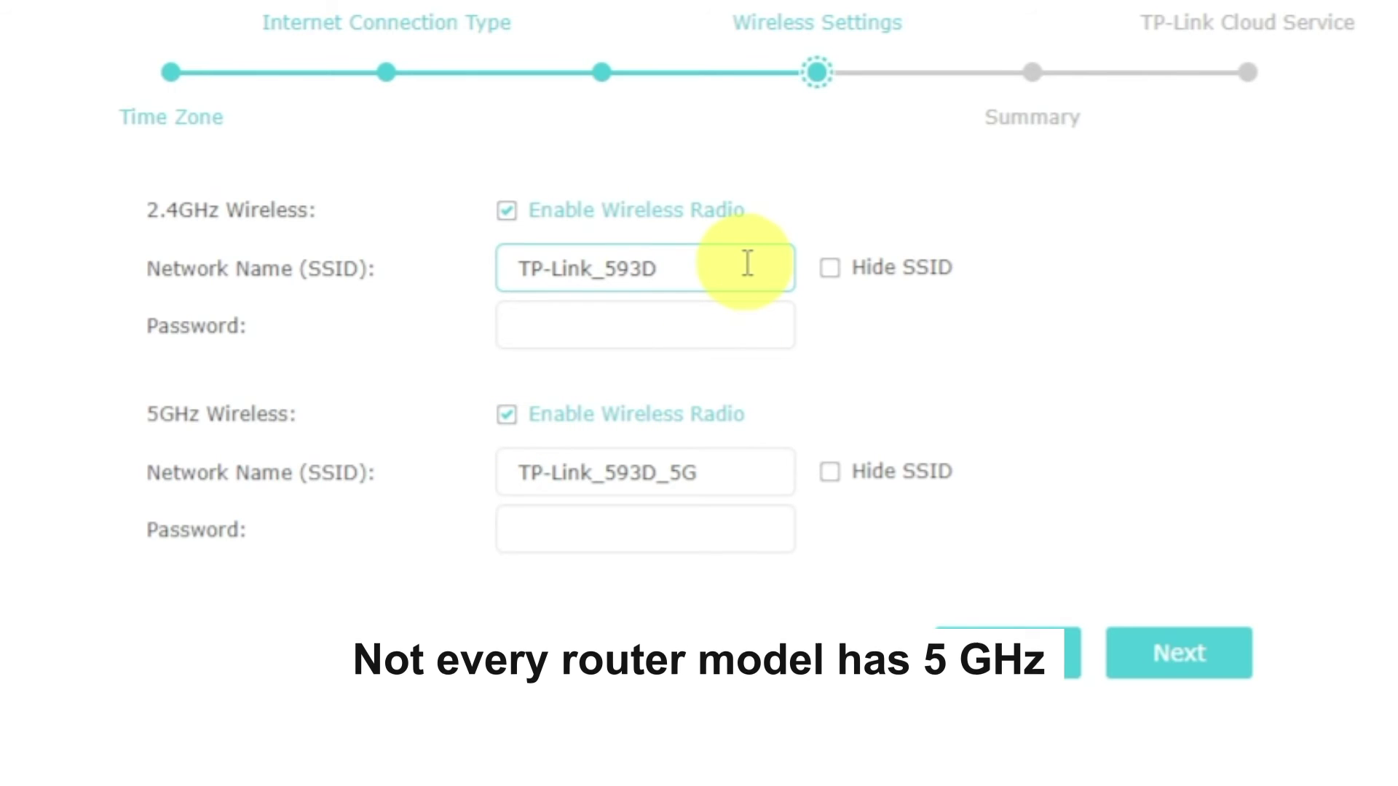
pyautogui.click(747, 324)
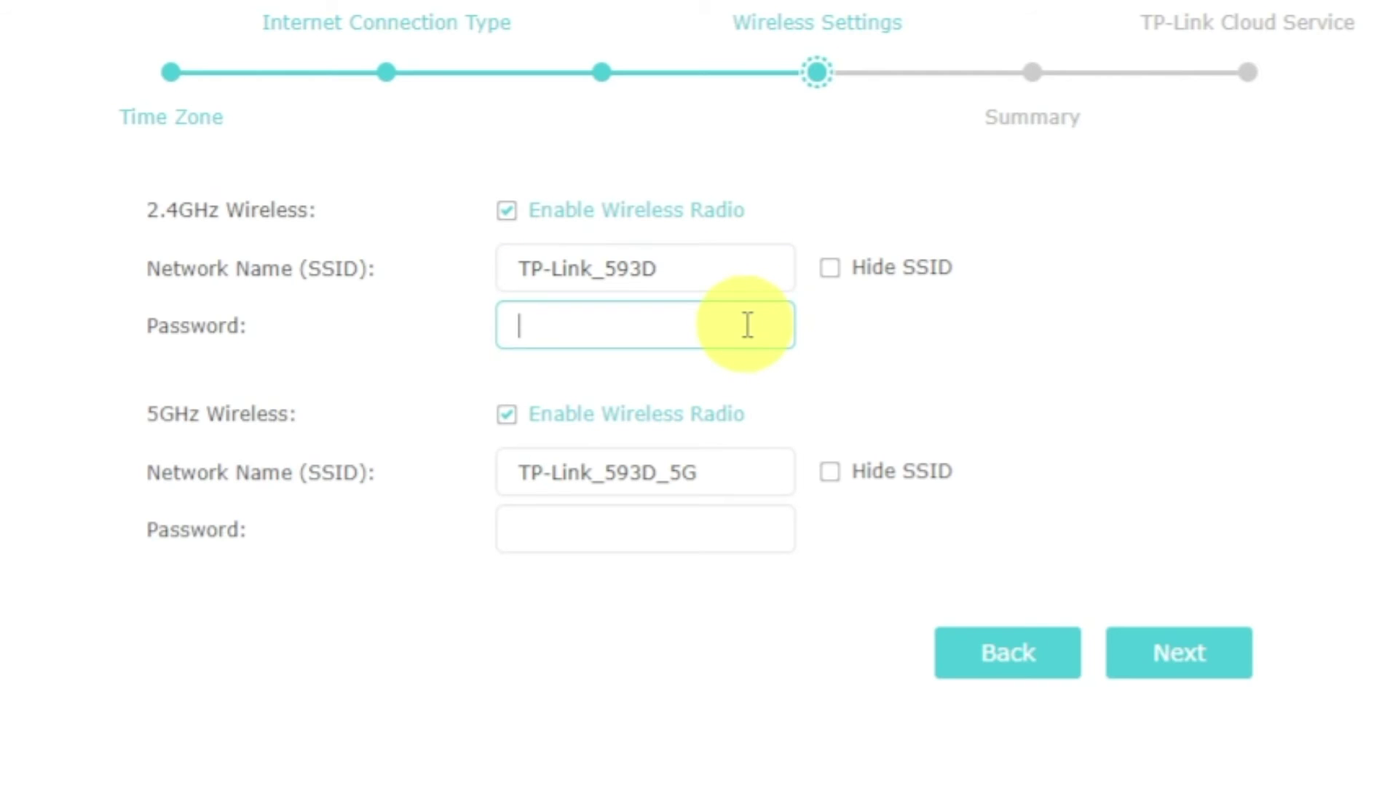
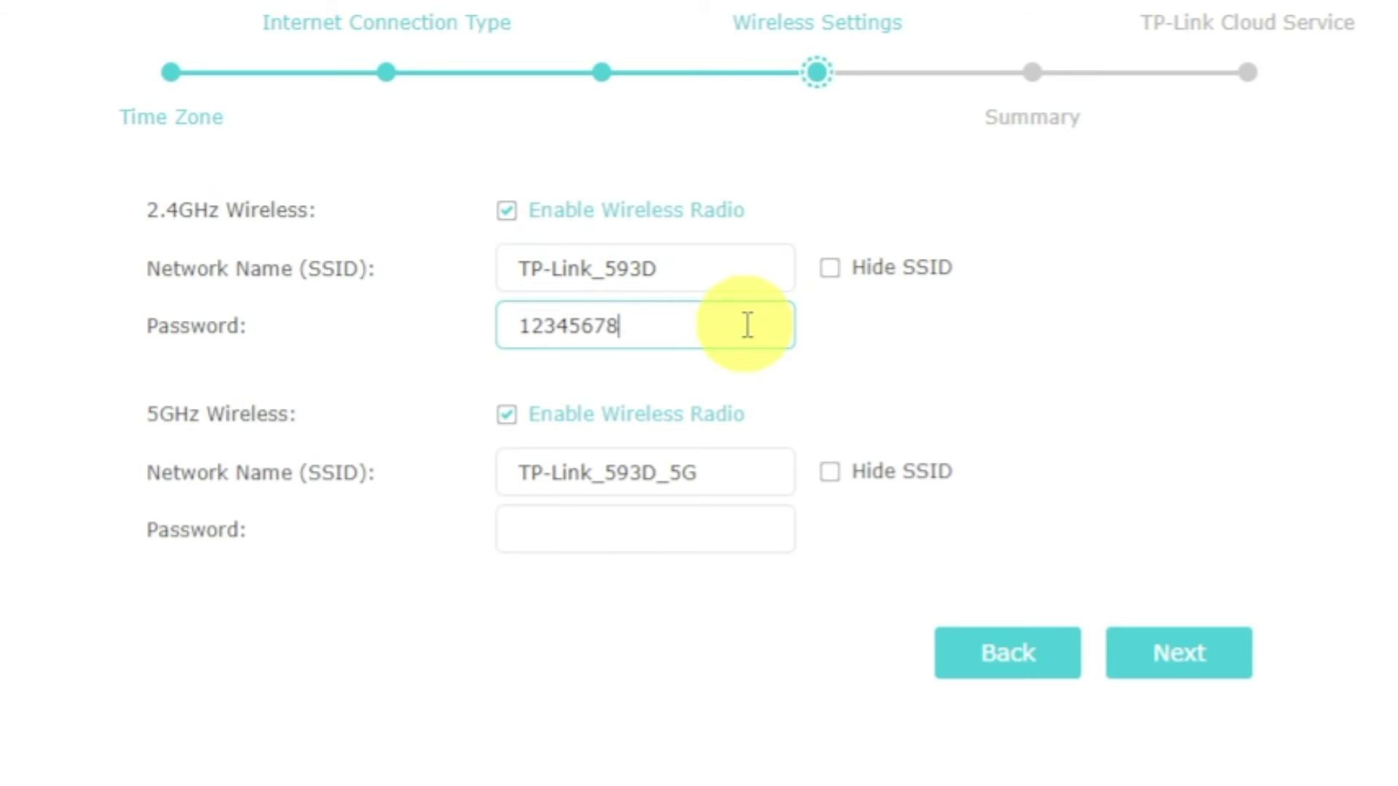
pyautogui.click(737, 530)
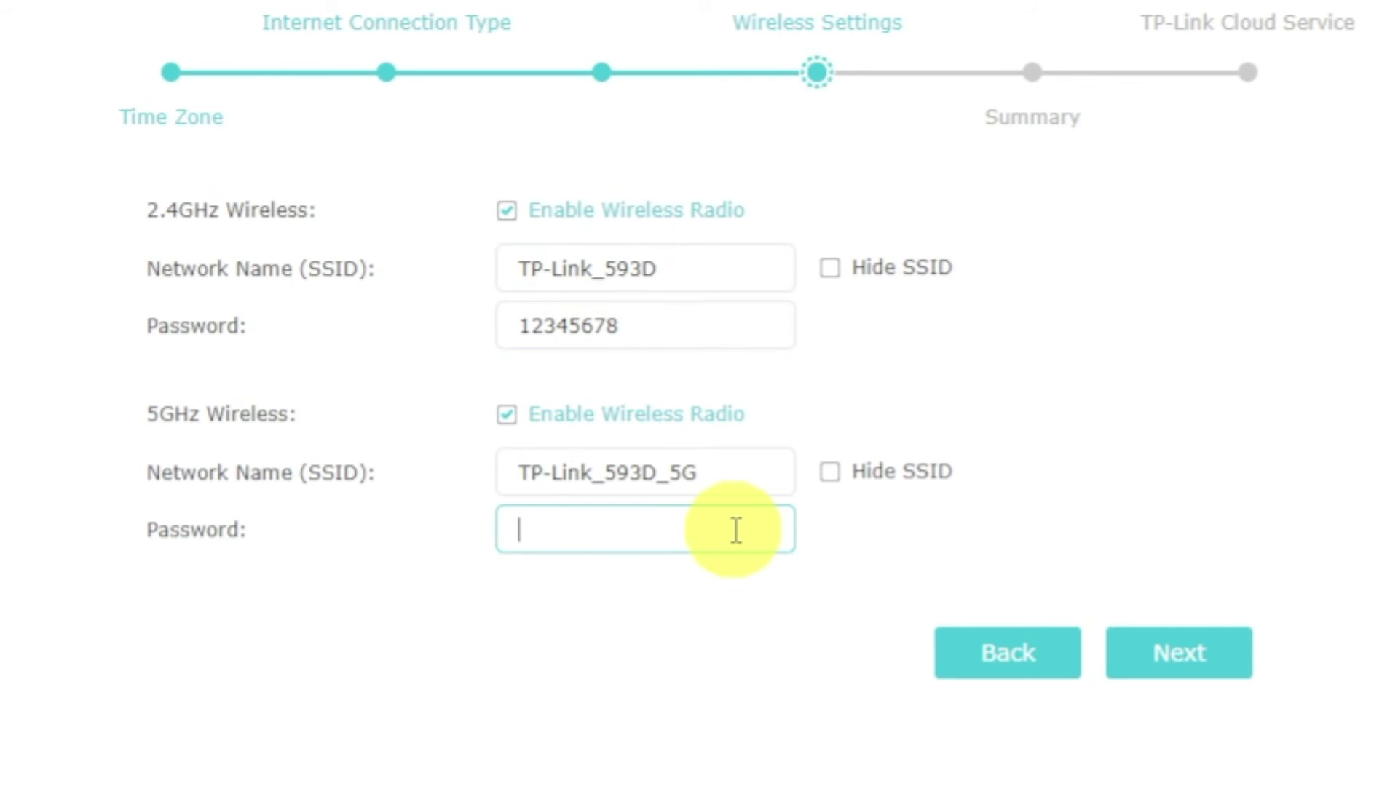
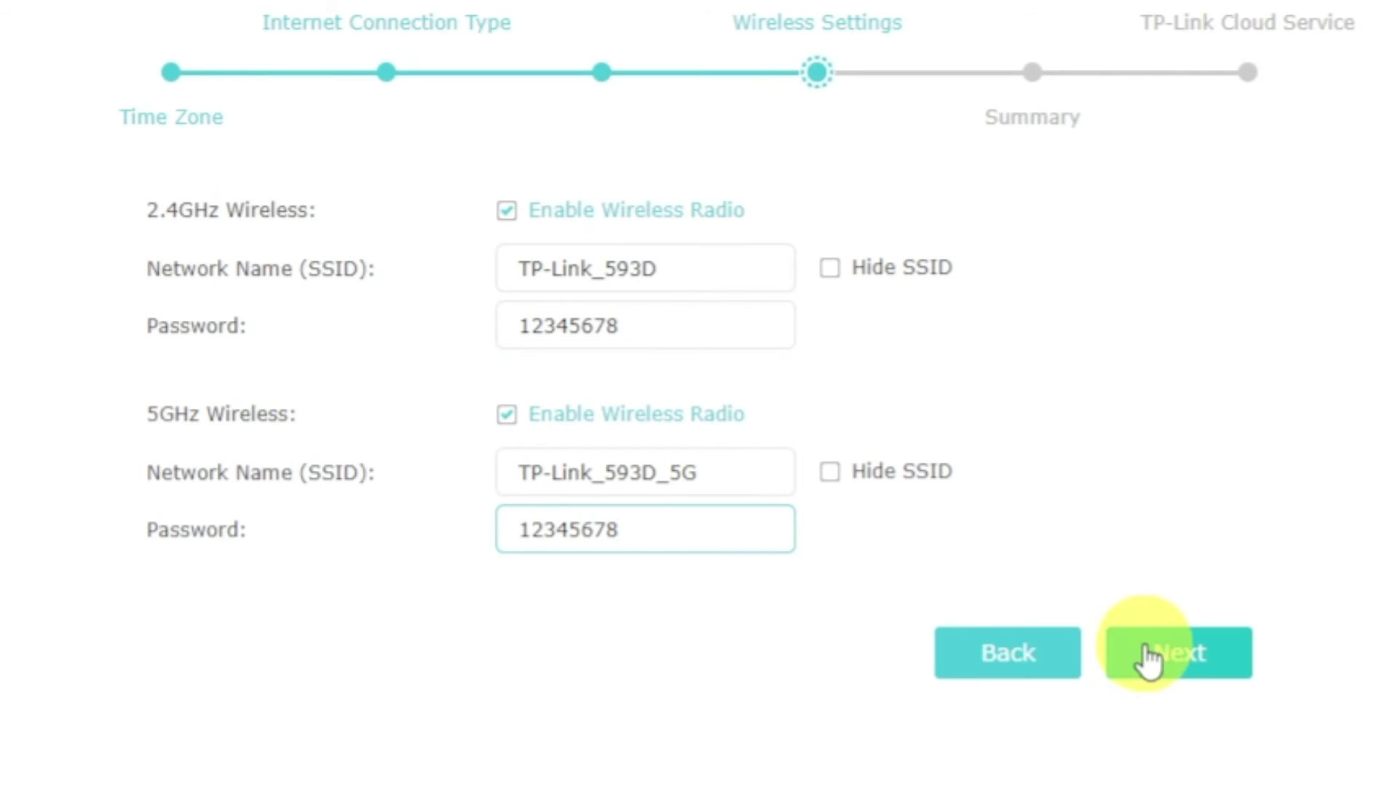
pyautogui.click(1144, 646)
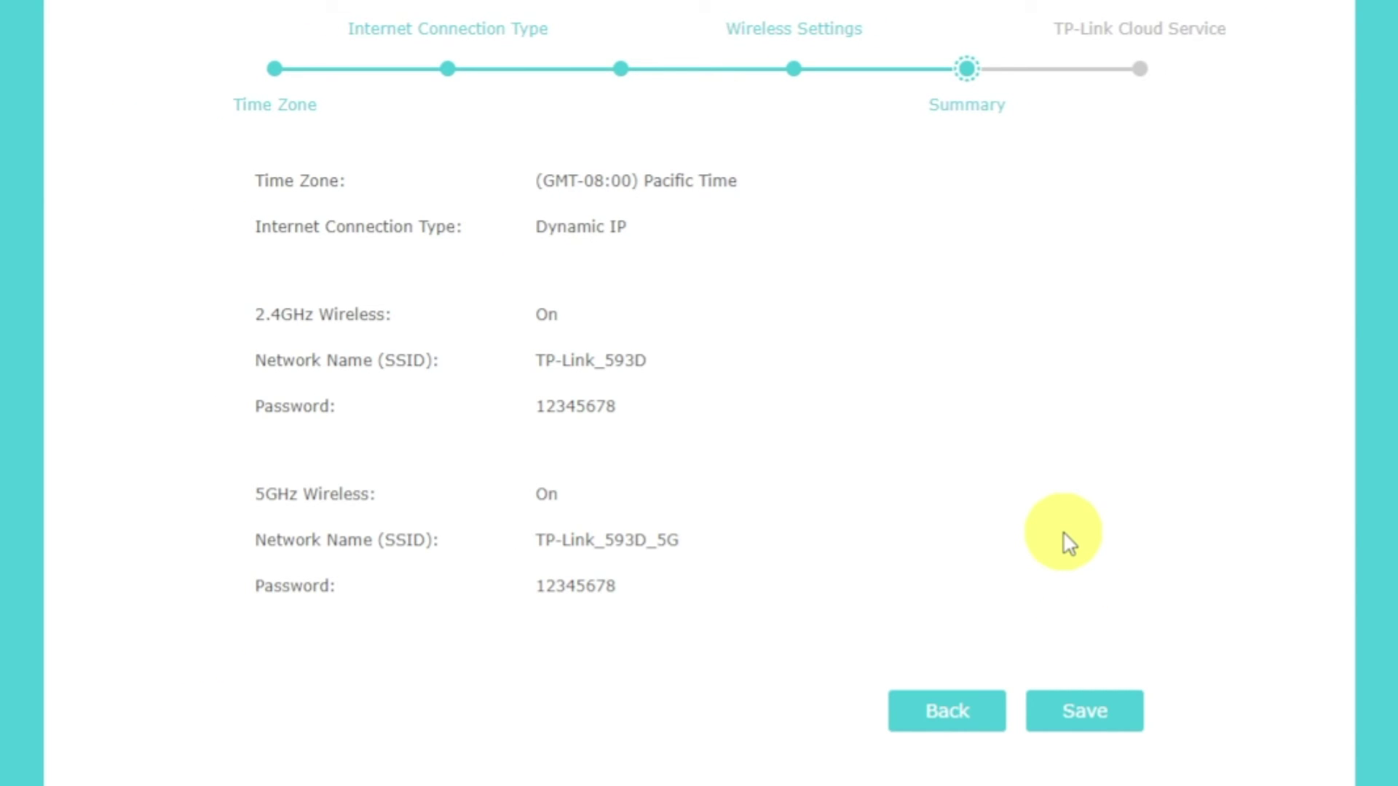
# Save the Quick Setup summary, choose Log In Later for TP-Link ID, and finish.
pyautogui.click(1103, 722)
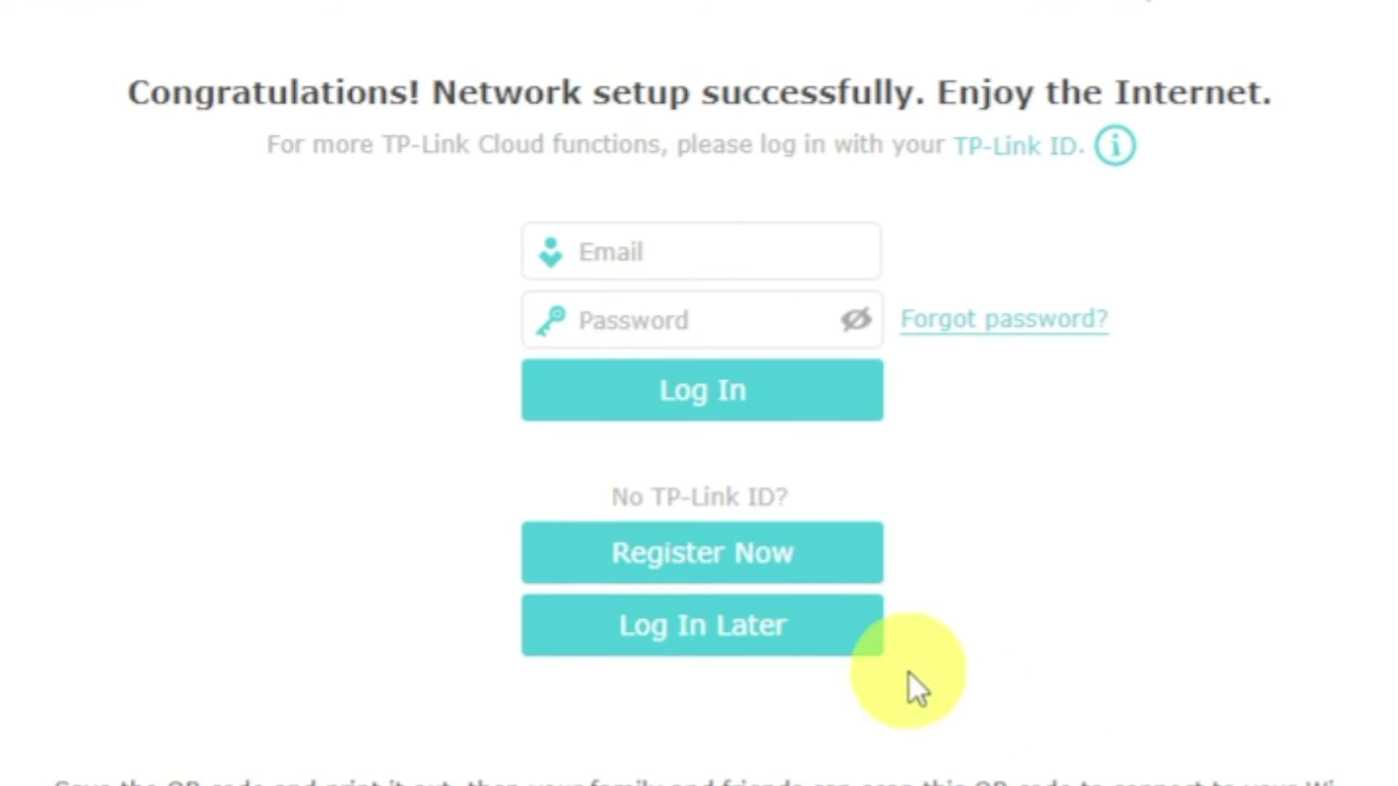
pyautogui.click(809, 630)
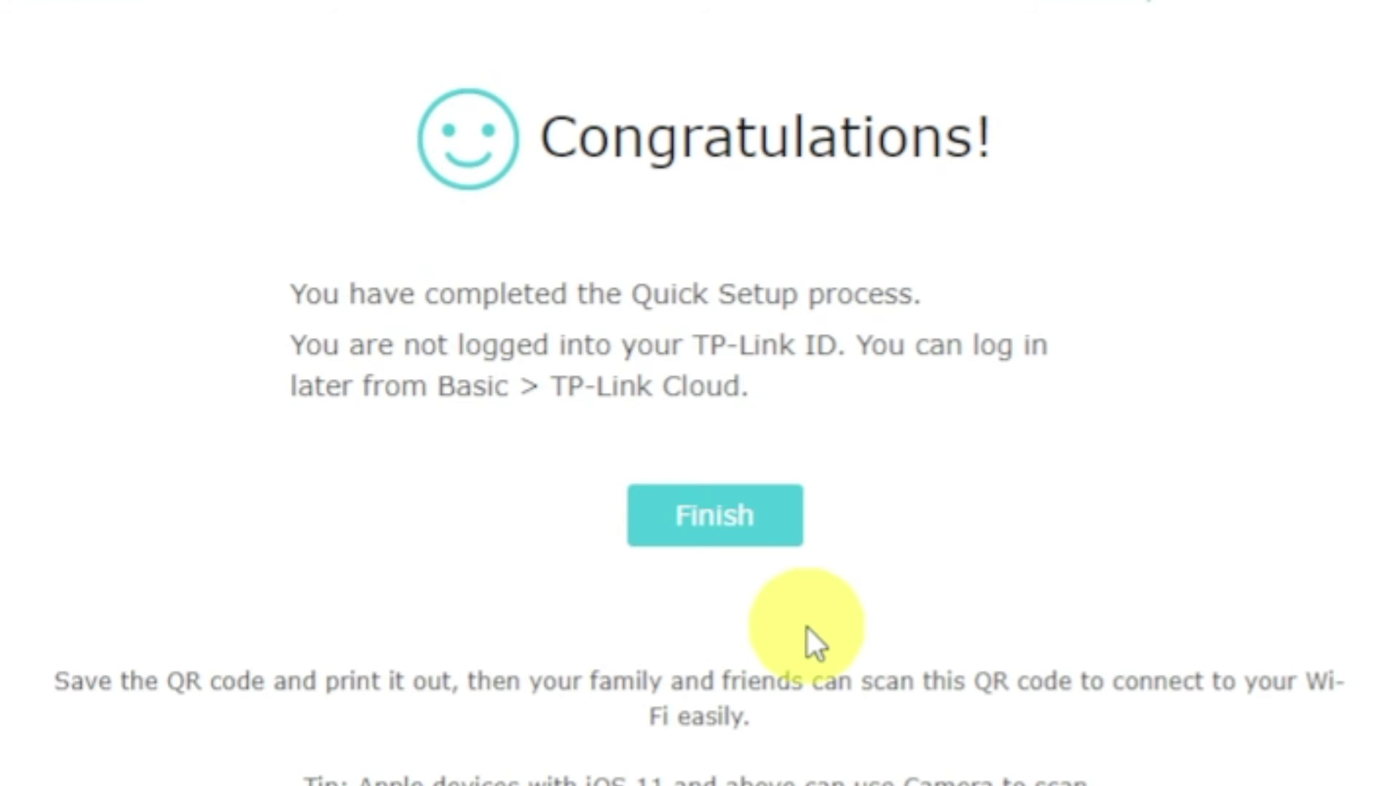
pyautogui.click(712, 530)
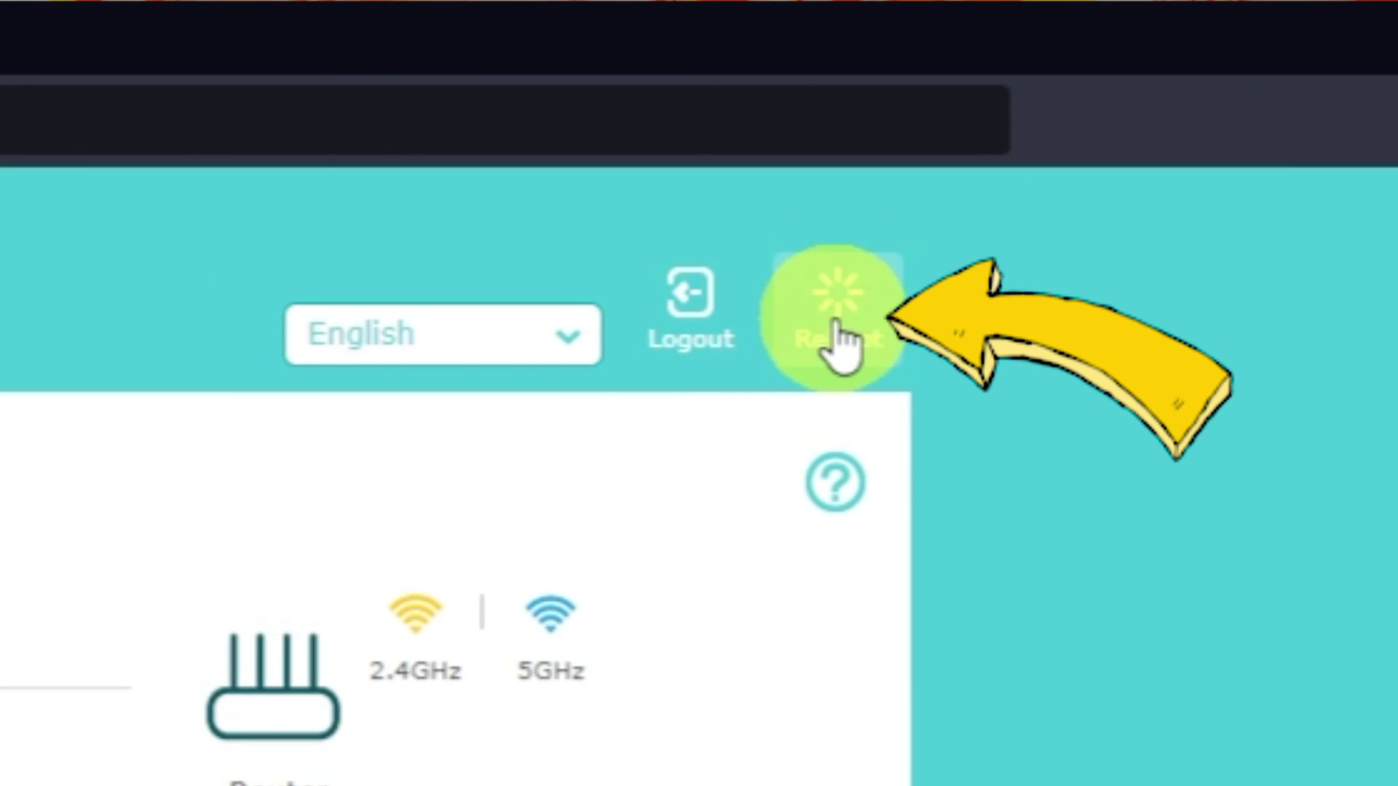
# Reboot the router and confirm with Yes.
pyautogui.click(838, 328)
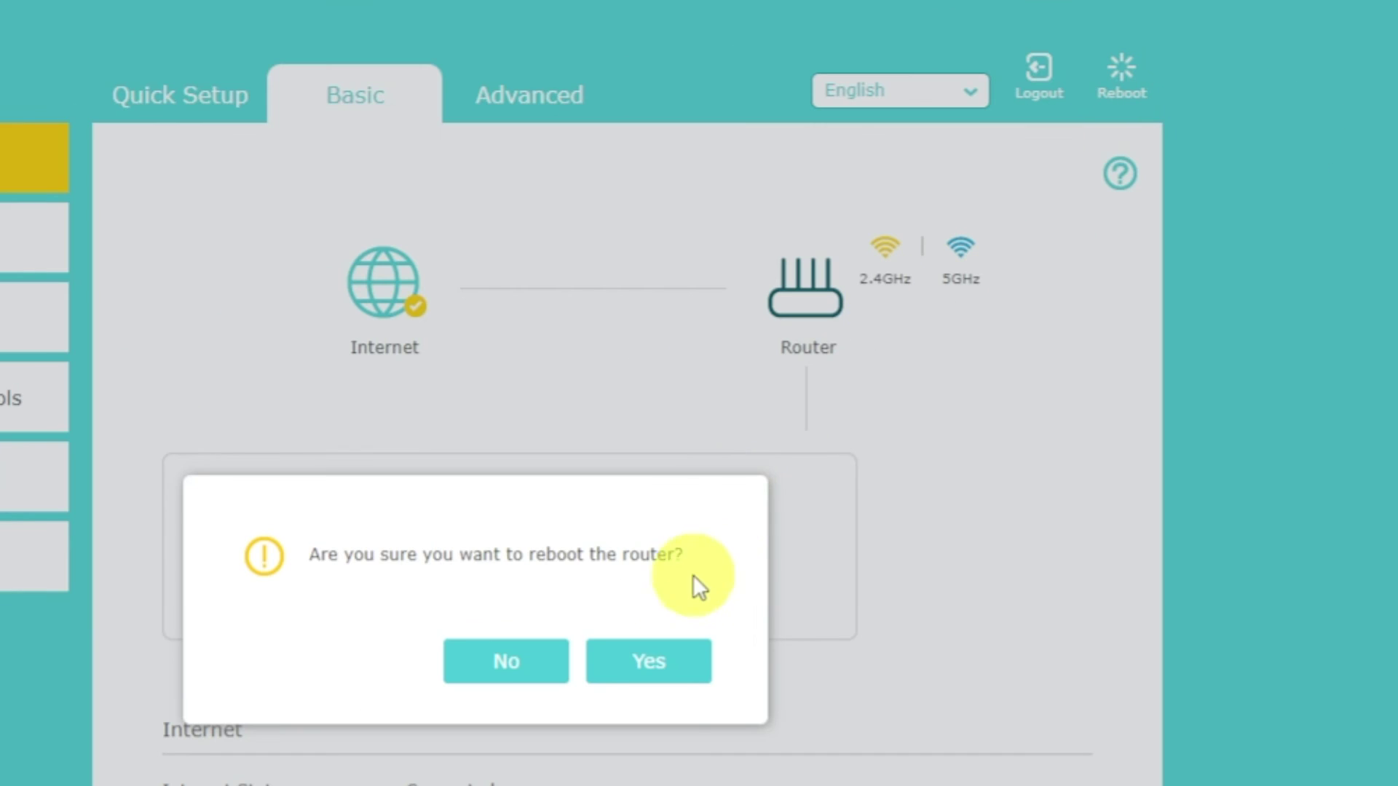
pyautogui.click(671, 665)
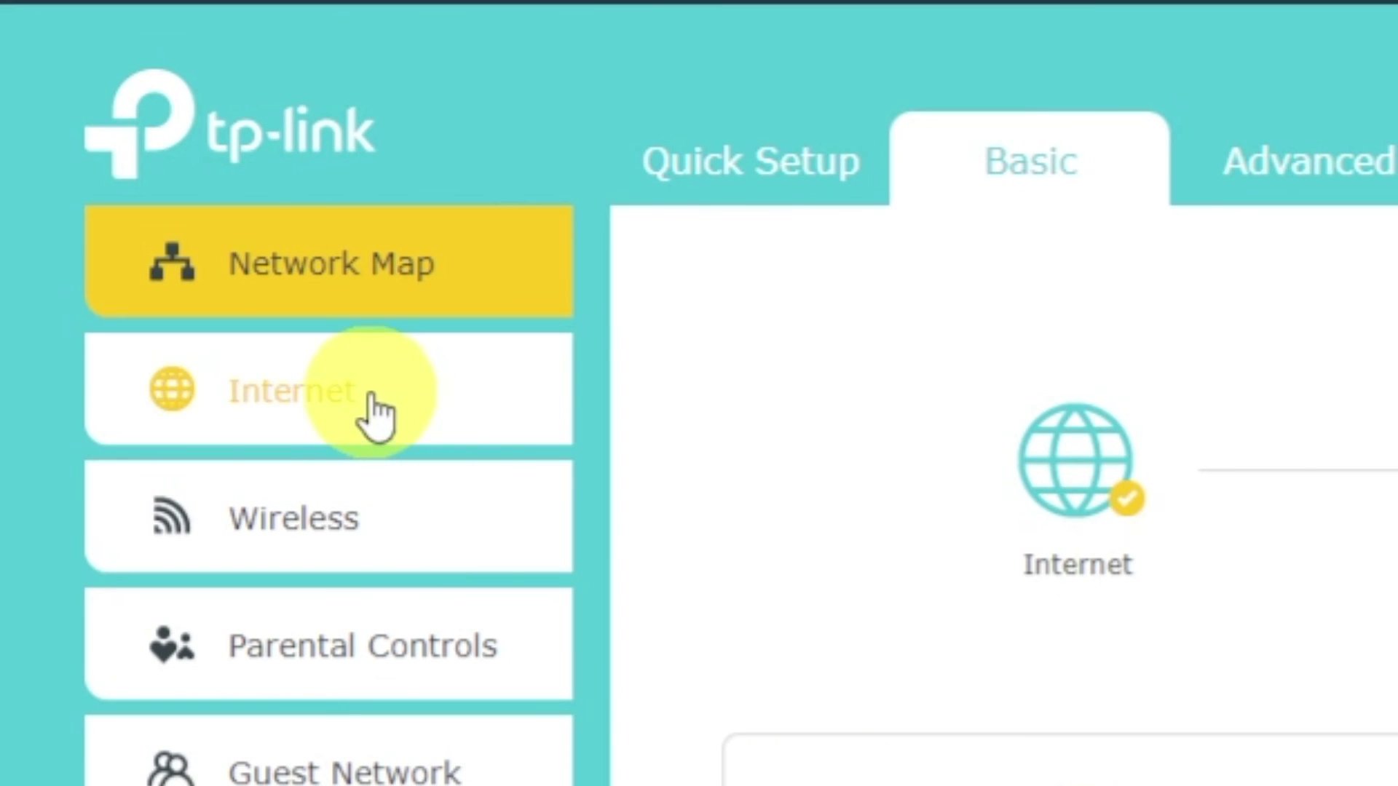
# Save Clone Current Computer MAC Address under Basic > Internet, then request a reboot.
pyautogui.click(369, 395)
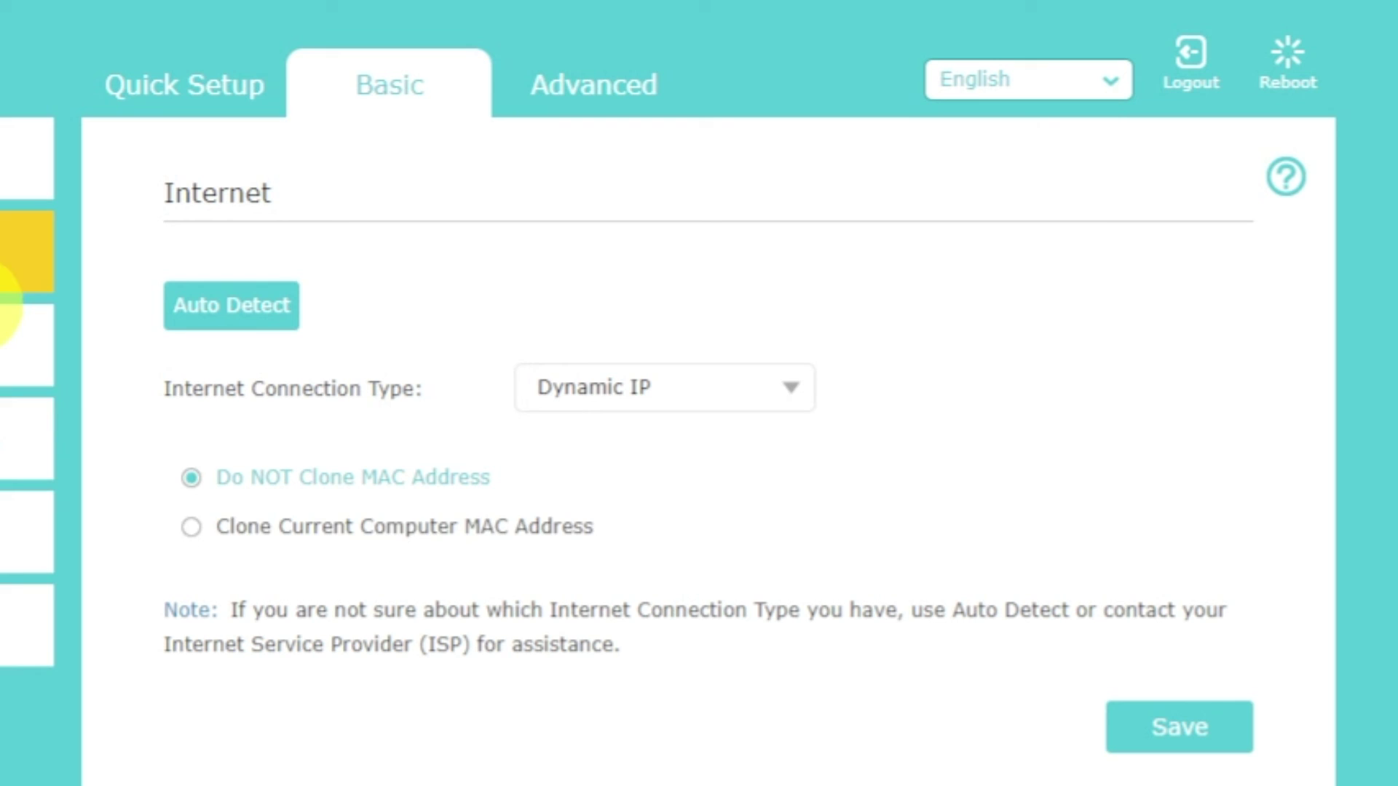
pyautogui.click(227, 541)
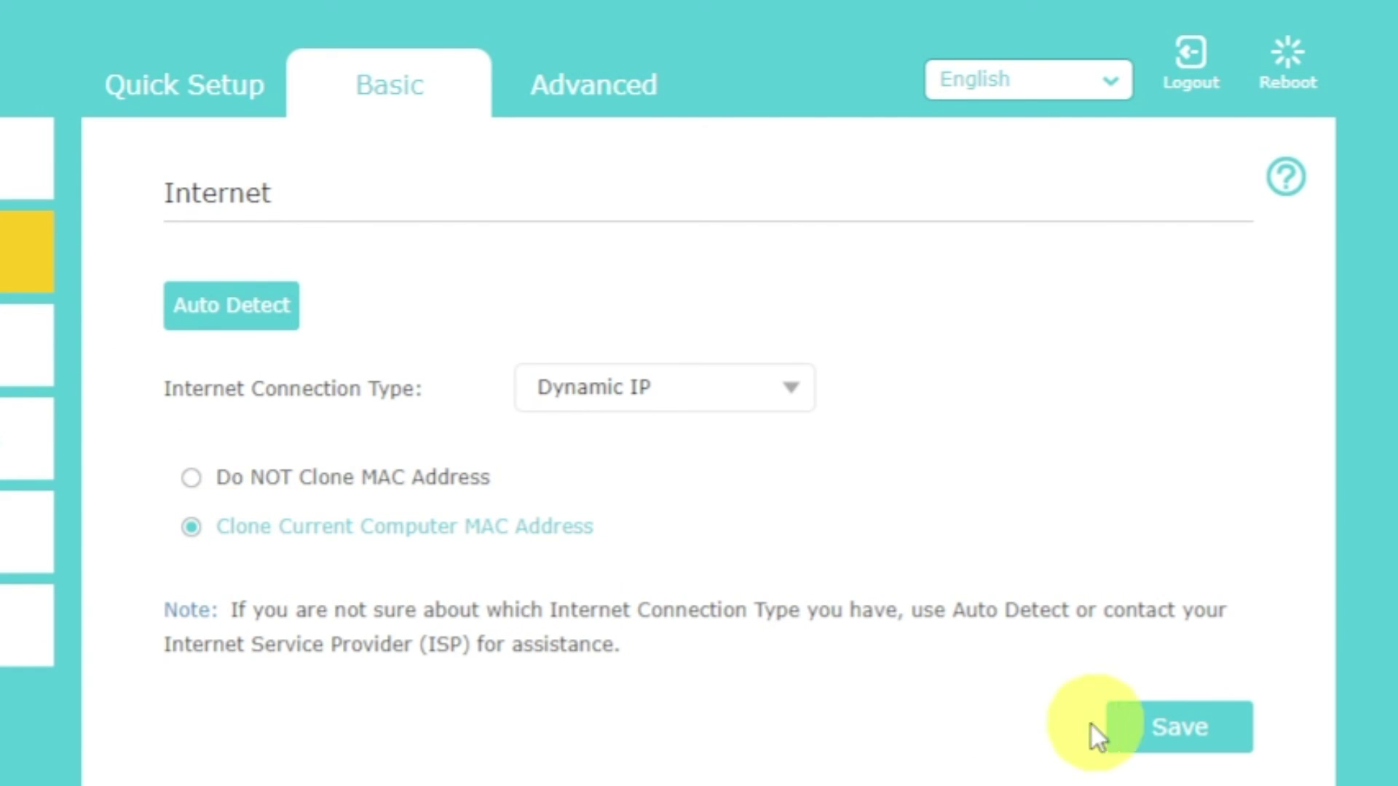
pyautogui.click(1162, 735)
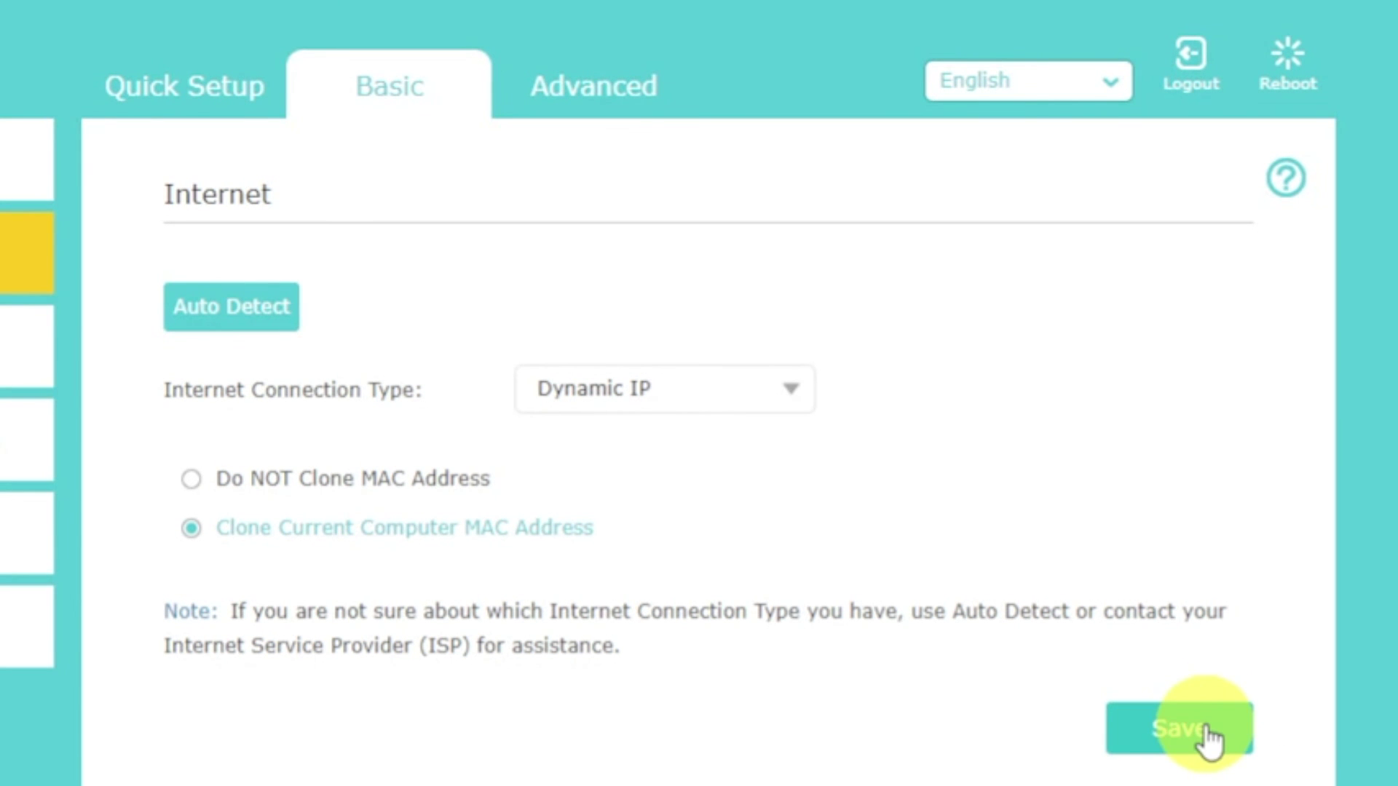
pyautogui.click(1286, 62)
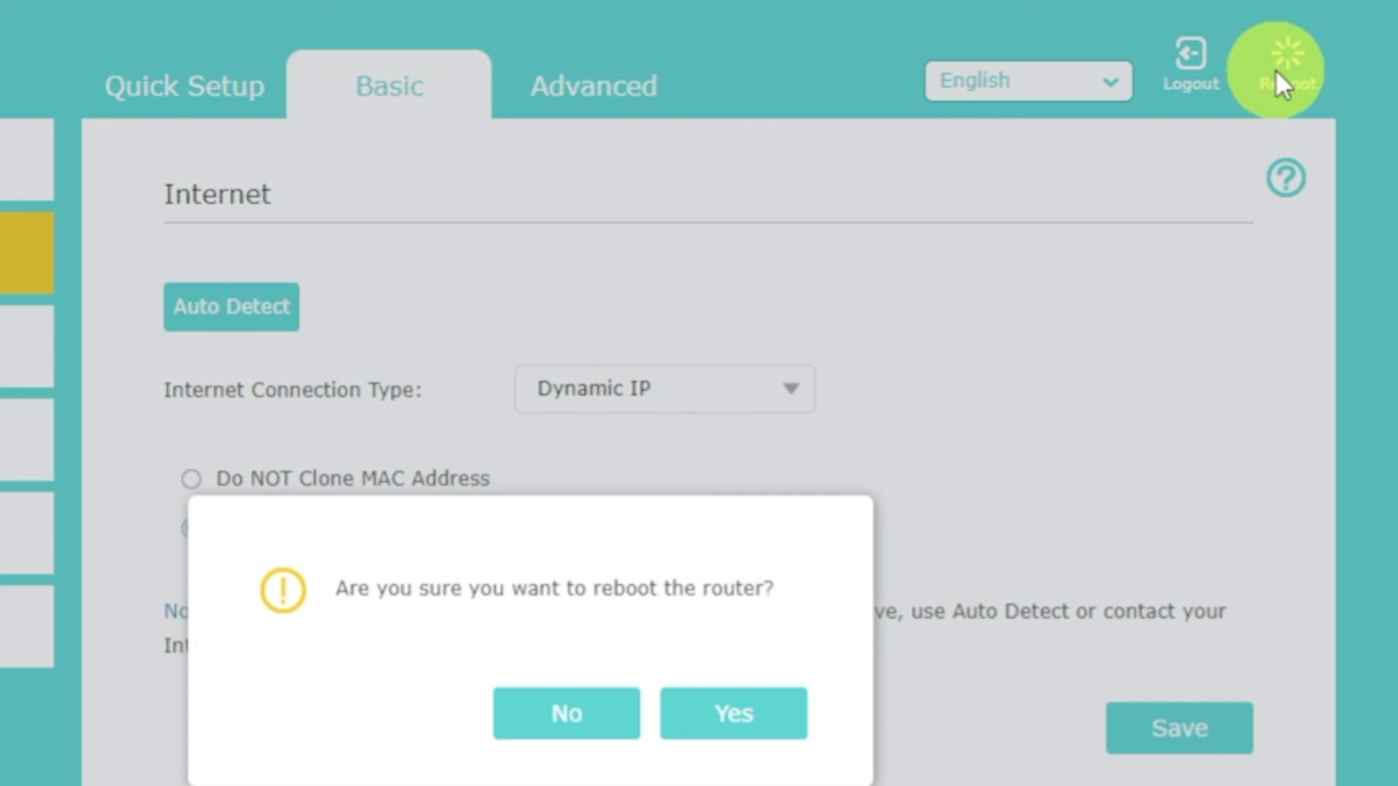